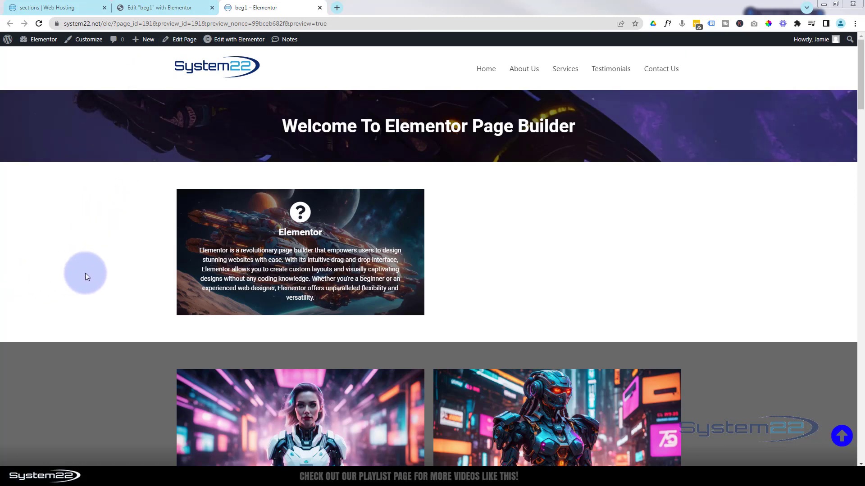
# Drag a new Flip Box widget into the empty right column beside the first box.
pyautogui.moveTo(247, 282)
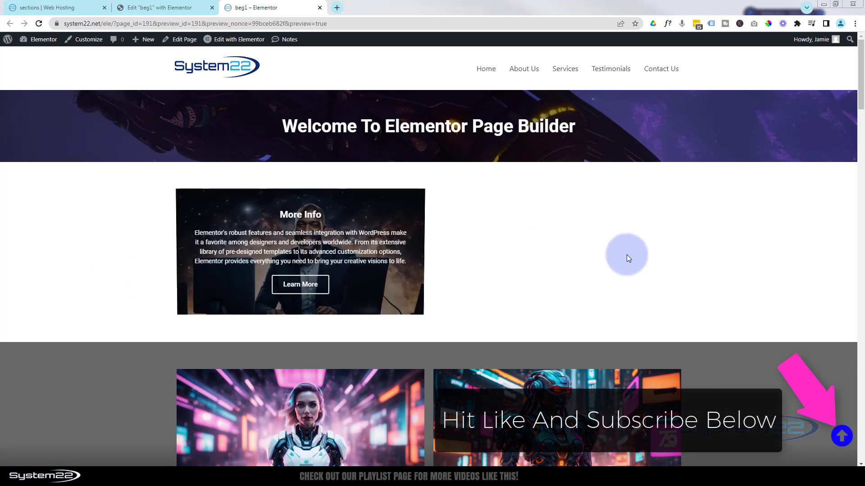
pyautogui.moveTo(340, 255)
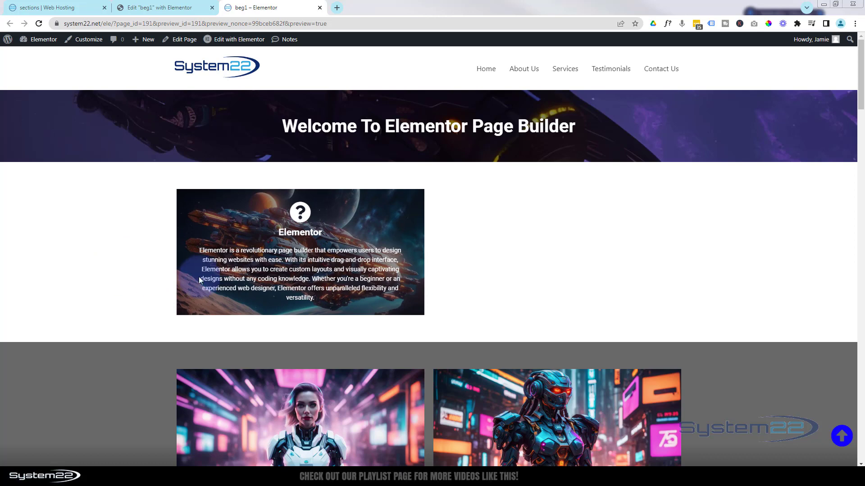
pyautogui.moveTo(219, 276)
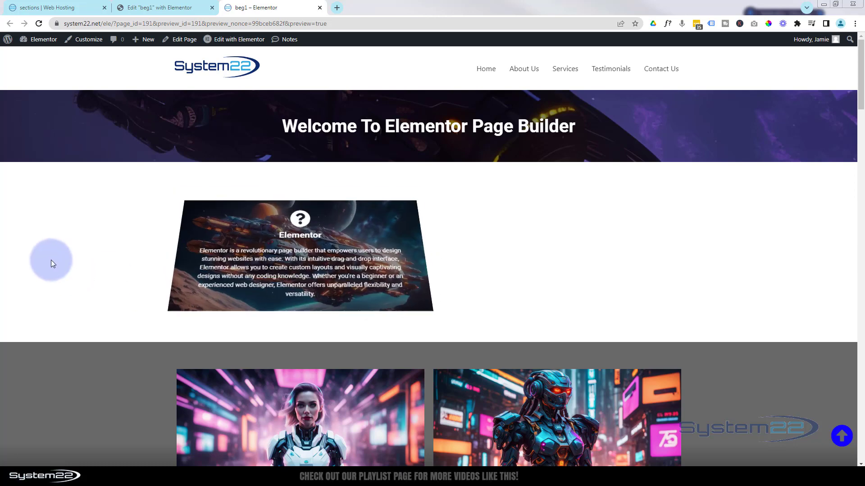
pyautogui.moveTo(238, 42)
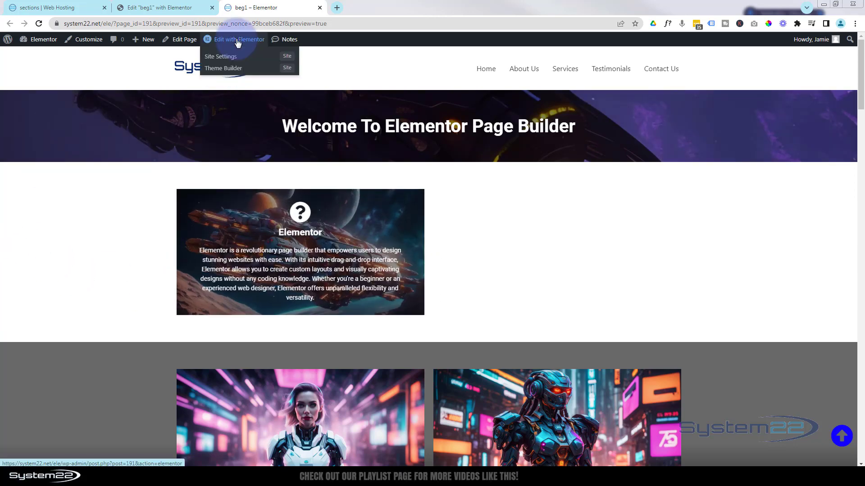
pyautogui.click(187, 7)
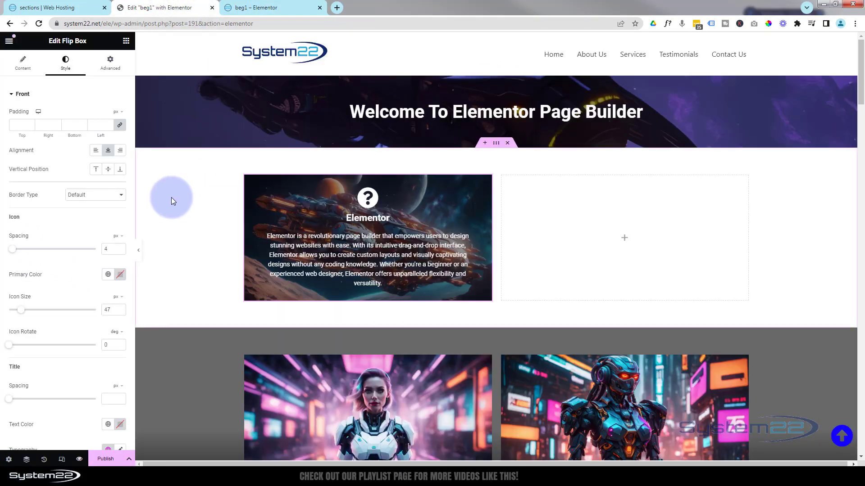
pyautogui.click(127, 42)
pyautogui.scroll(-3, 93, 198)
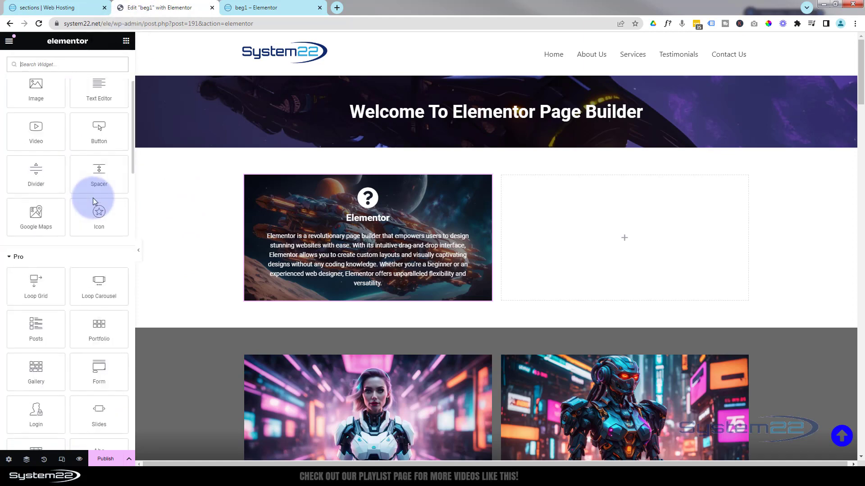
pyautogui.scroll(-5, 93, 198)
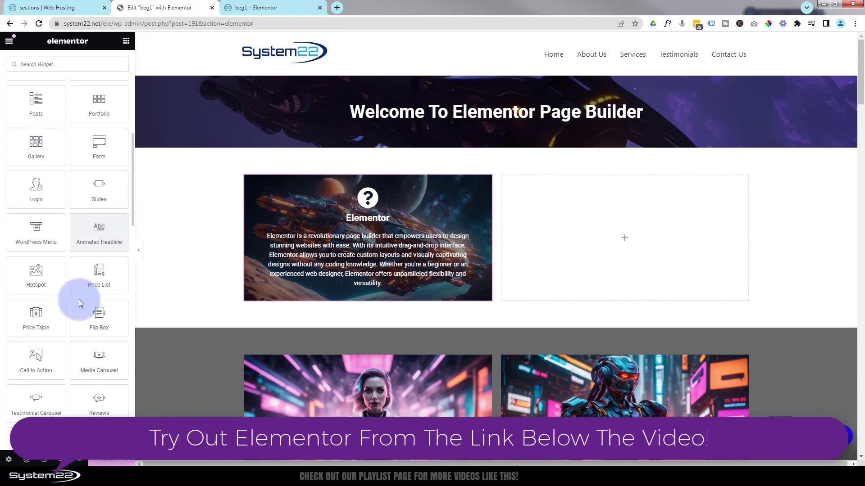
pyautogui.moveTo(96, 313); pyautogui.dragTo(610, 234)
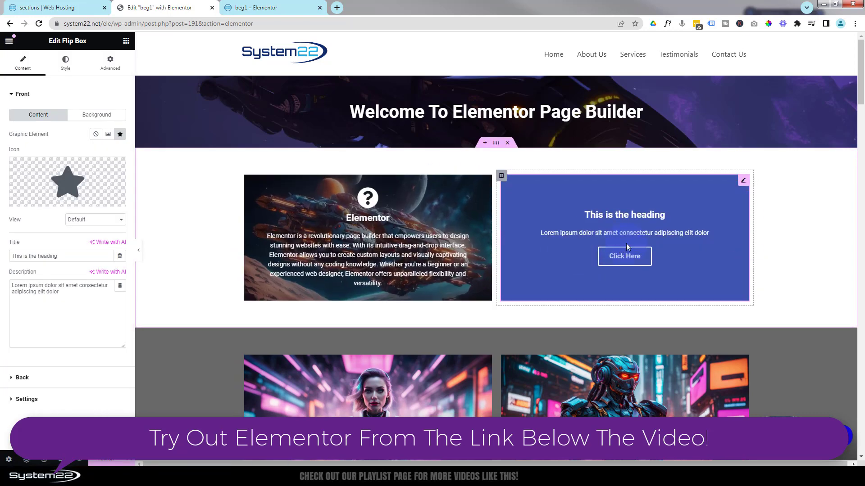
# Replace the front's default star icon with the solid Question icon, found by searching 'quest'.
pyautogui.moveTo(725, 251)
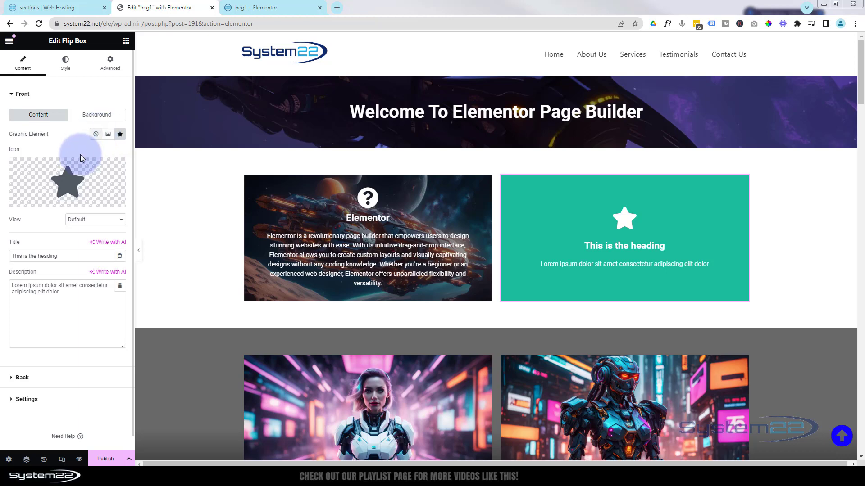
pyautogui.moveTo(85, 182)
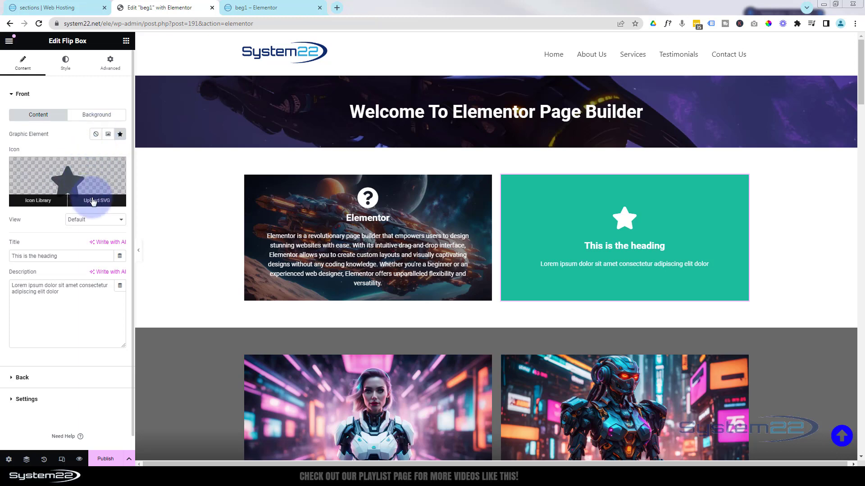
pyautogui.click(41, 201)
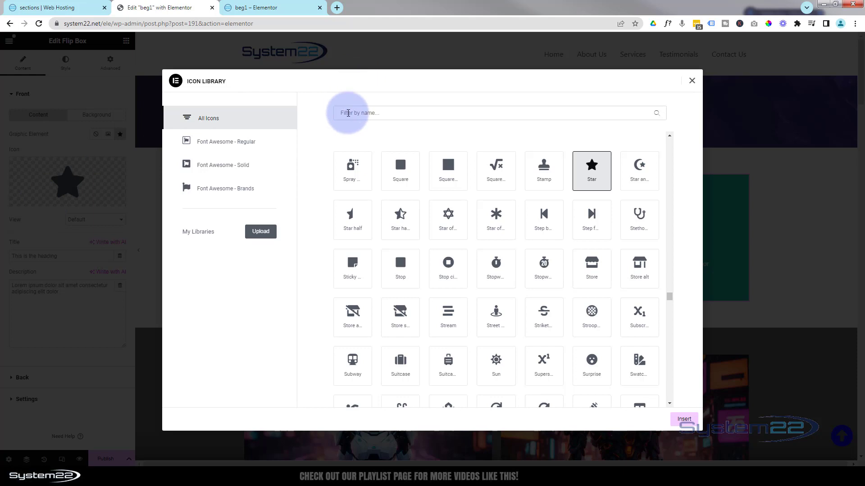
pyautogui.click(348, 113)
pyautogui.write('question')
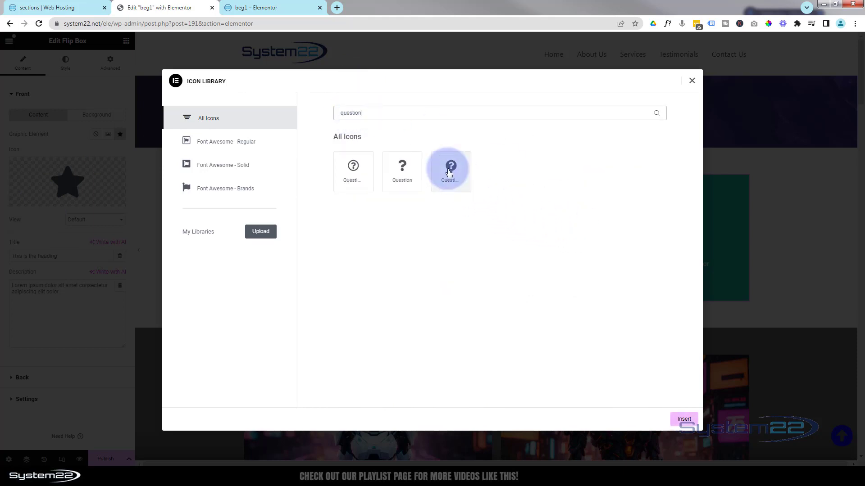
pyautogui.click(448, 169)
pyautogui.click(684, 419)
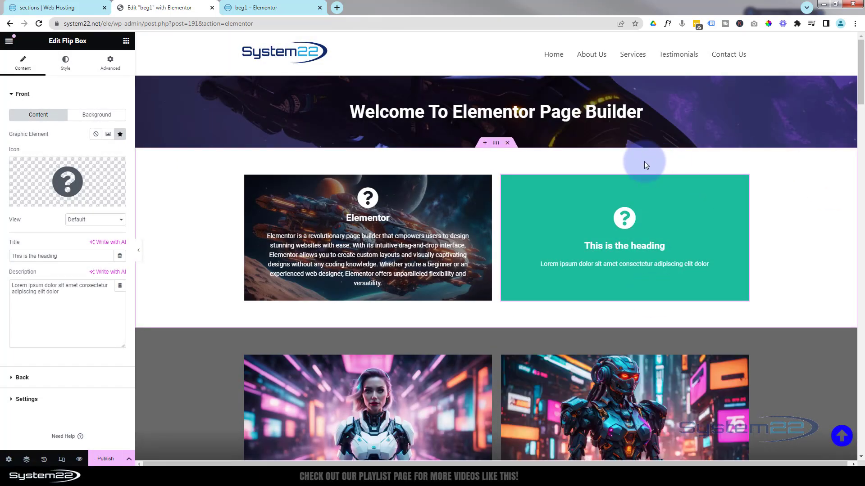
pyautogui.click(93, 220)
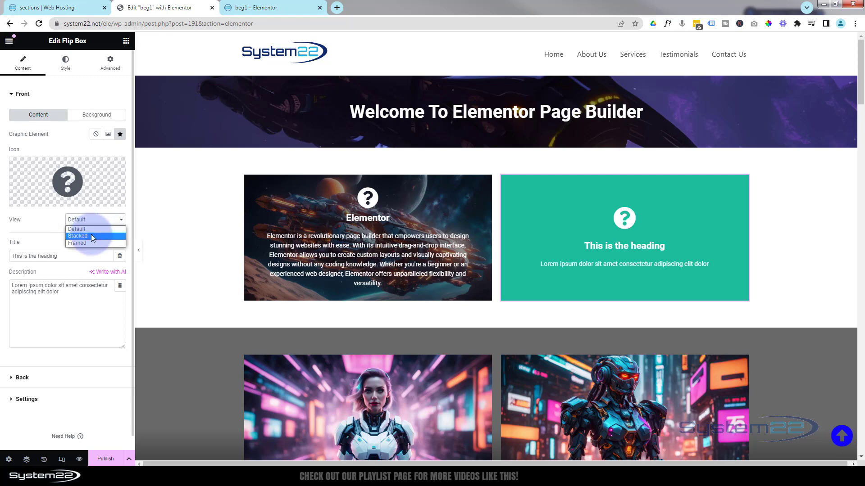
pyautogui.click(92, 236)
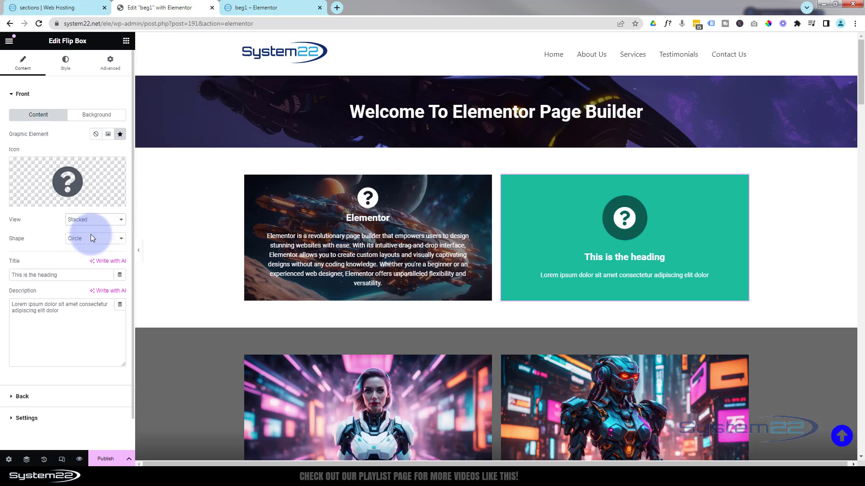
pyautogui.click(91, 238)
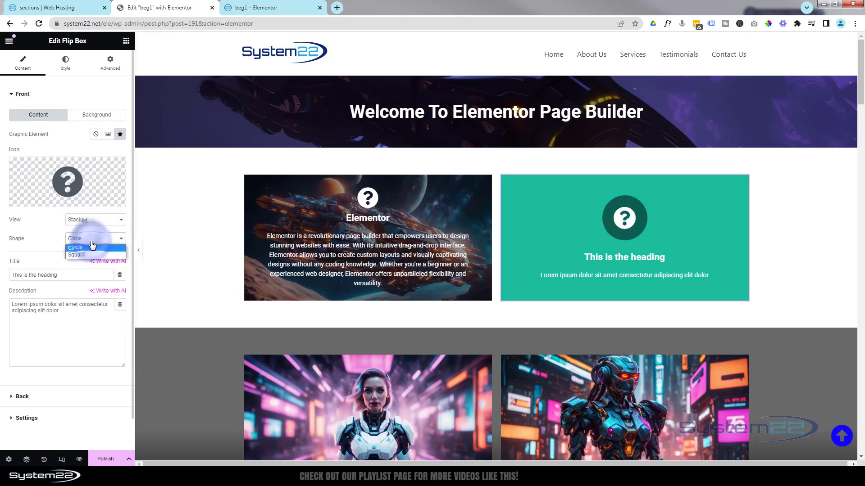
pyautogui.click(91, 256)
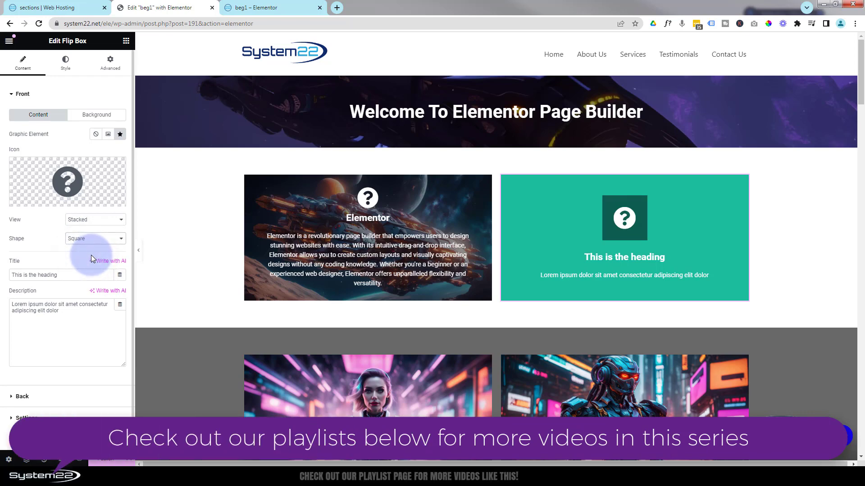
pyautogui.click(95, 222)
pyautogui.click(90, 241)
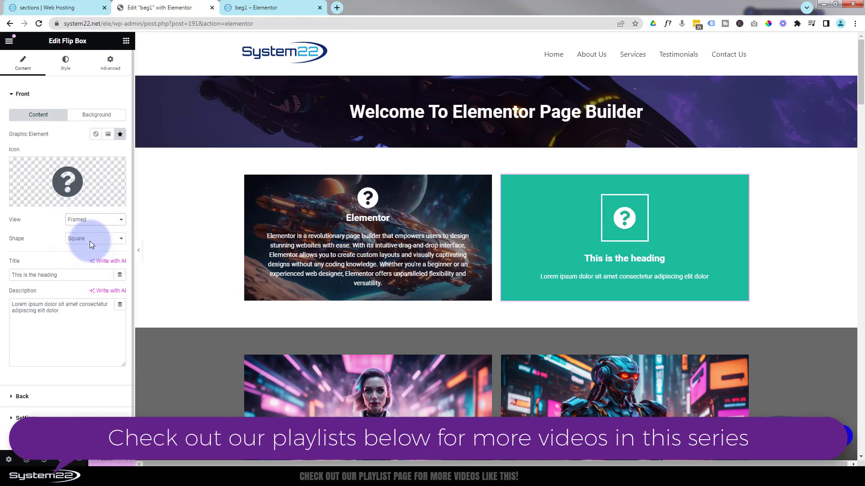
pyautogui.click(90, 242)
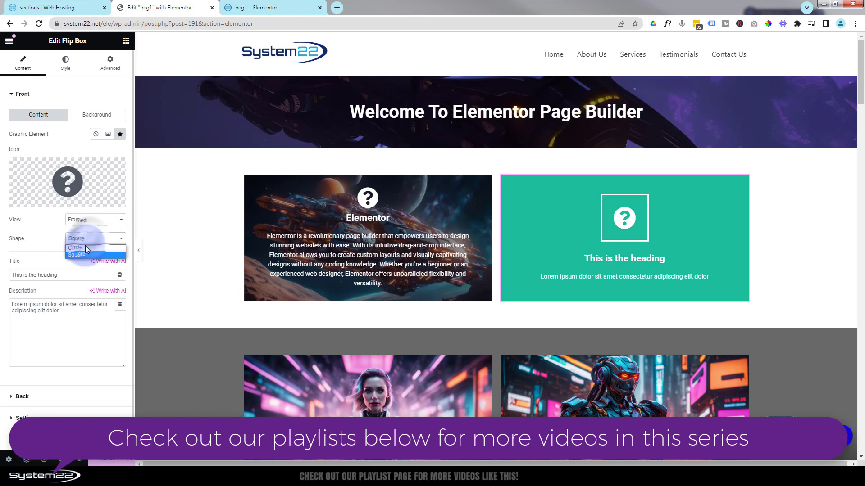
pyautogui.click(86, 248)
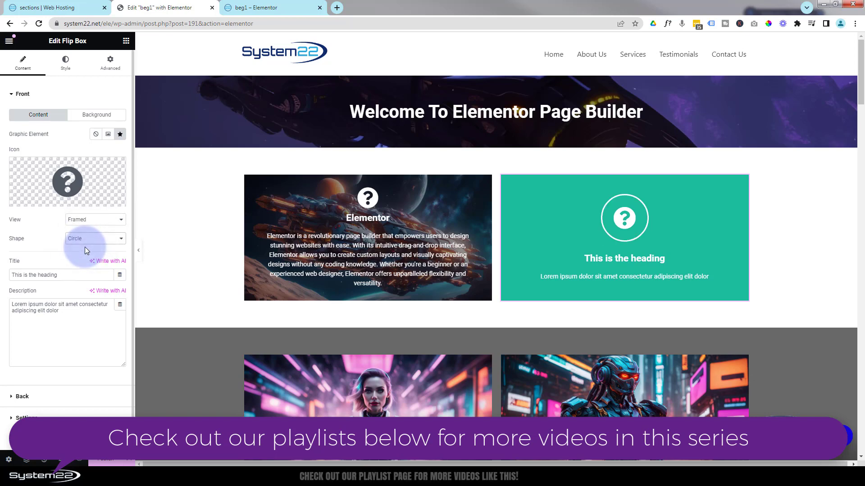
pyautogui.click(85, 220)
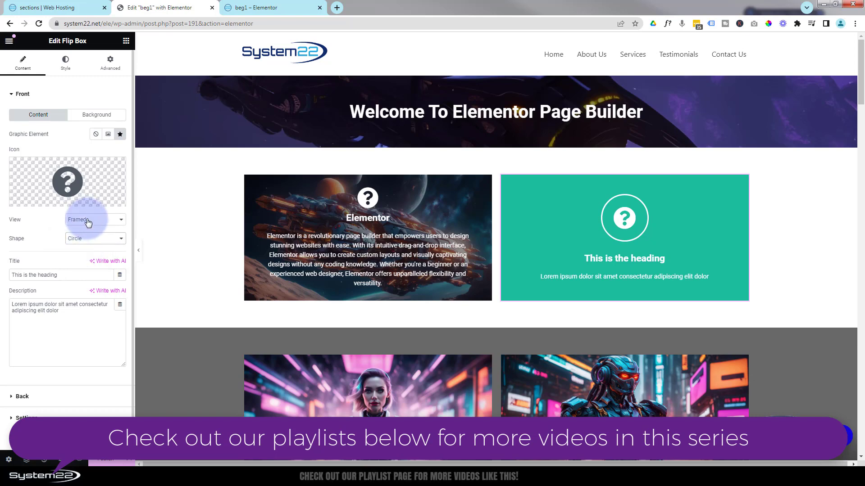
pyautogui.click(85, 230)
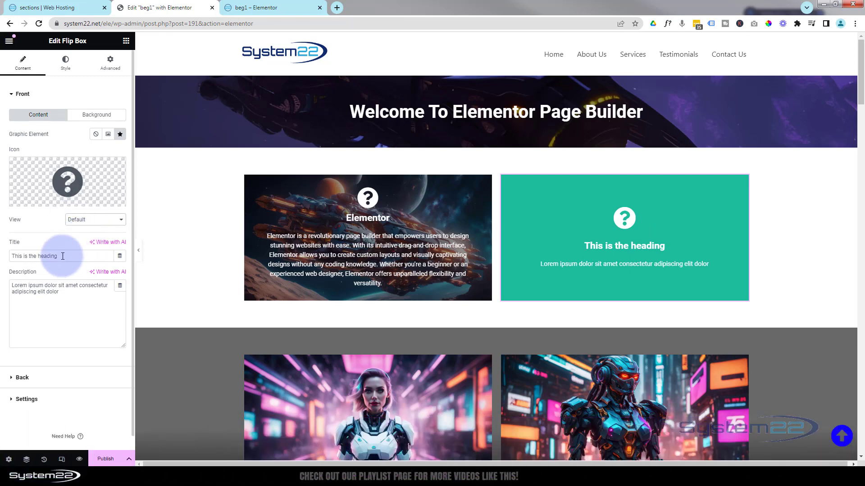
# Retitle the front 'Front Side' and paste the Elementor paragraph over the lorem ipsum description.
pyautogui.moveTo(63, 256); pyautogui.dragTo(15, 255)
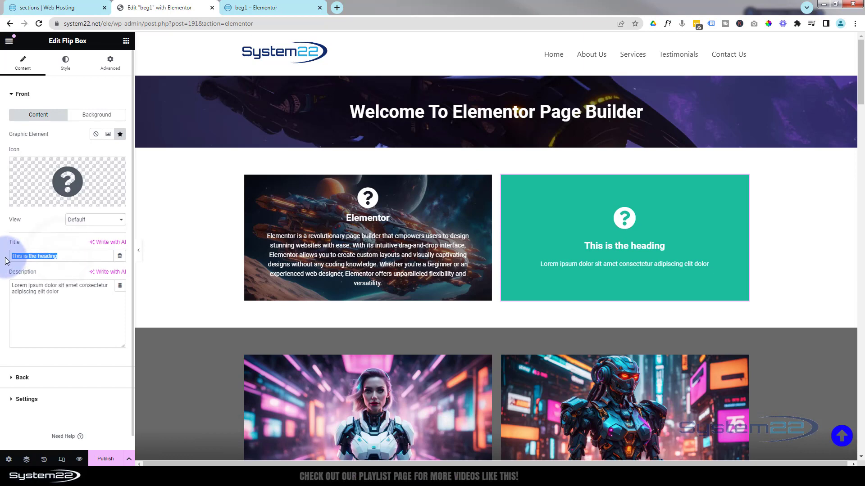
pyautogui.write('Front Side')
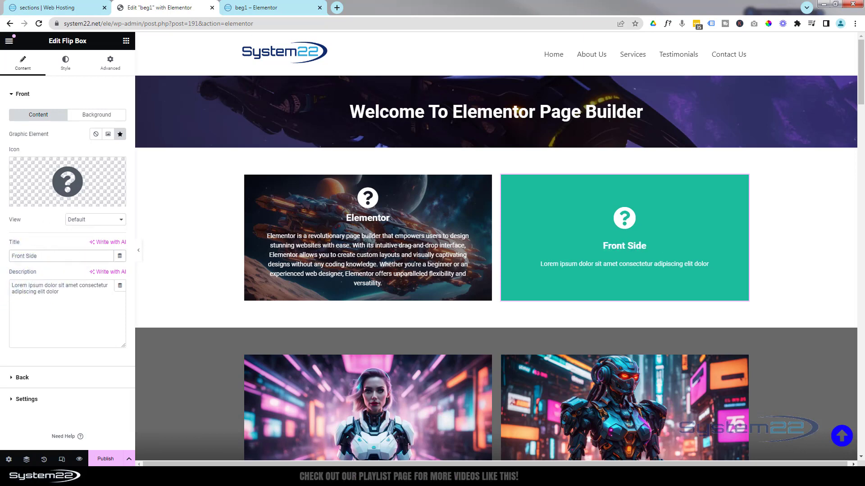
pyautogui.click(77, 329)
pyautogui.tripleClick(64, 296)
pyautogui.write('Elementor is a revolutionary page builder that empowers users to design stunning websites with ease. With its intuitive drag-and-drop interface, Elementor allows you to create custom layouts and visually captivating designs')
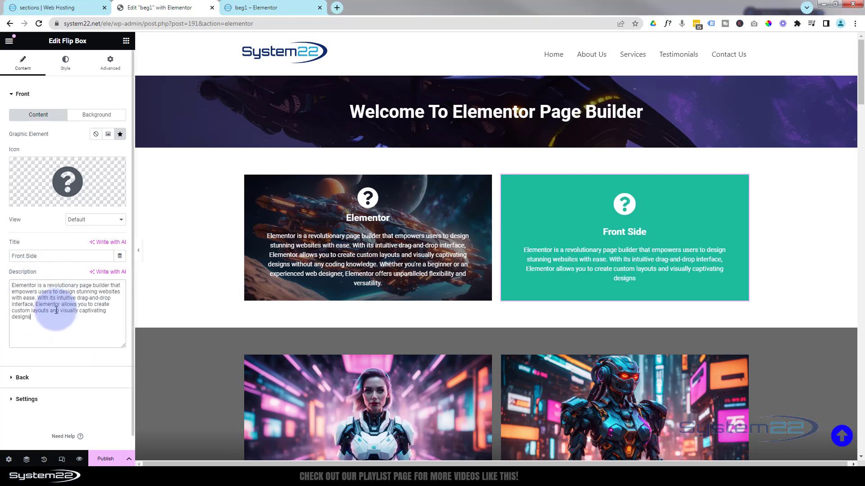
pyautogui.click(97, 116)
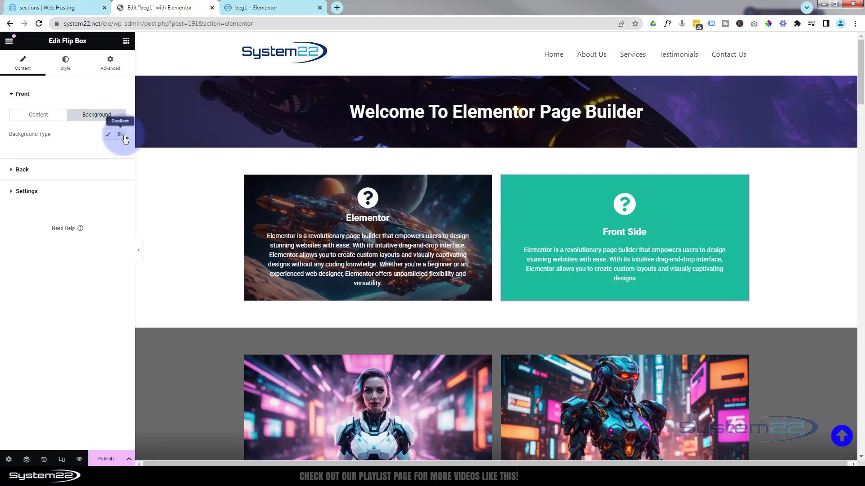
# Set the front background to the dark flying-saucer image, with Display Size set to Cover.
pyautogui.click(111, 136)
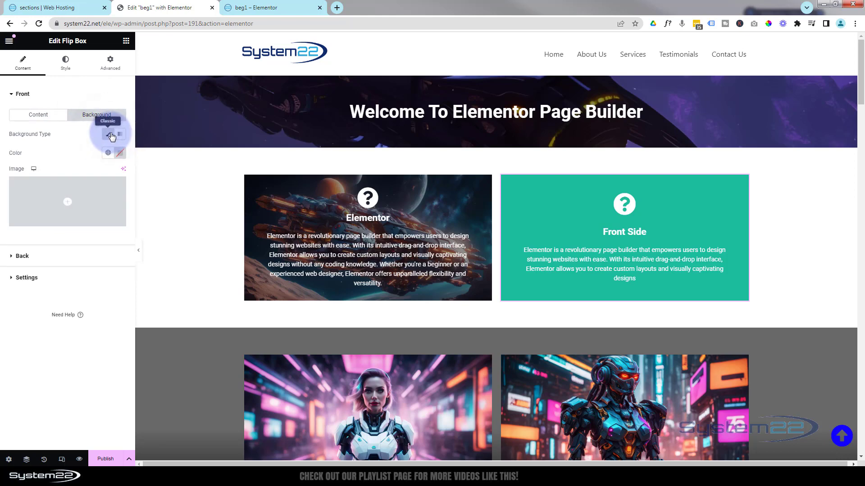
pyautogui.click(70, 201)
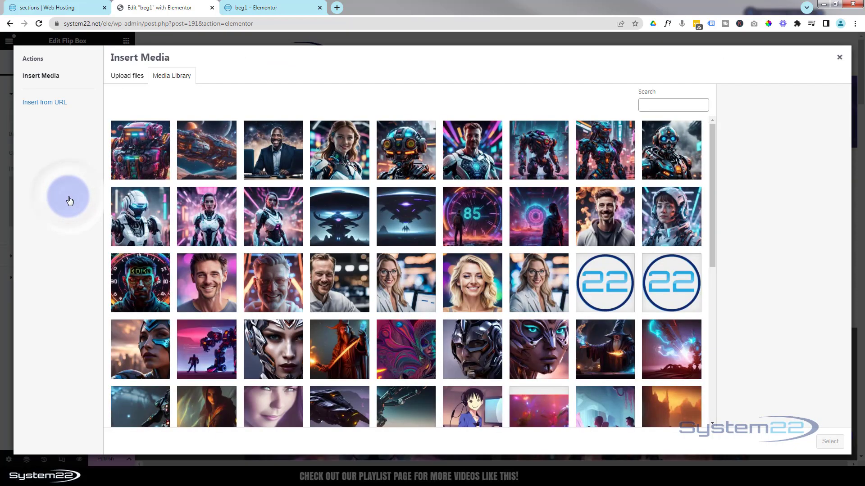
pyautogui.click(399, 209)
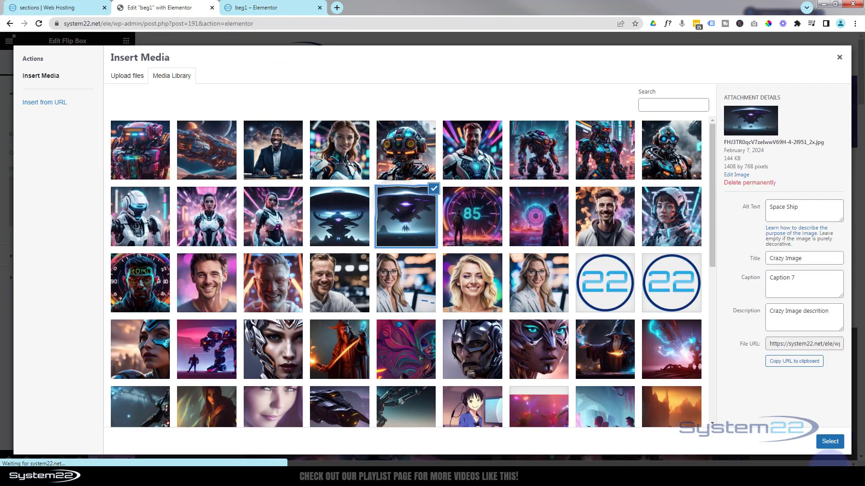
pyautogui.click(830, 442)
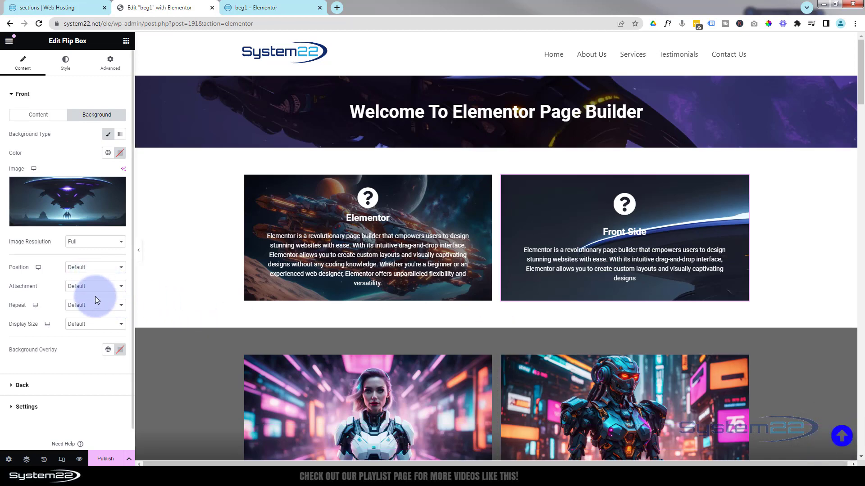
pyautogui.click(96, 325)
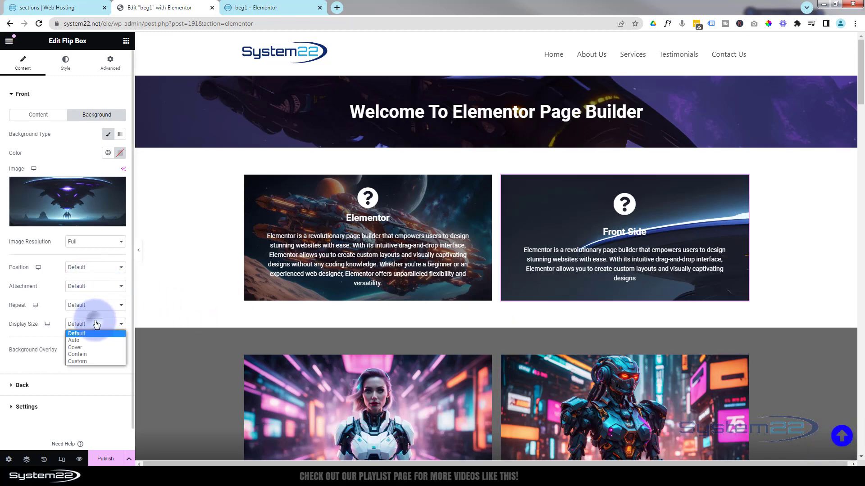
pyautogui.click(85, 348)
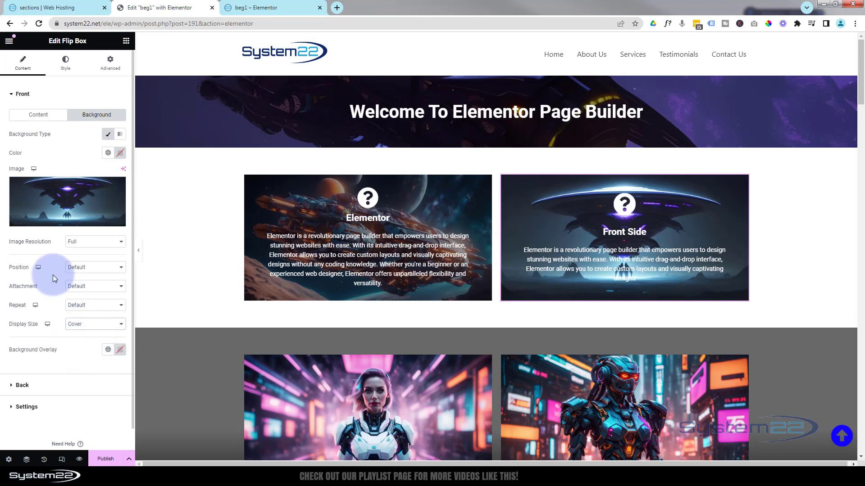
pyautogui.moveTo(585, 276)
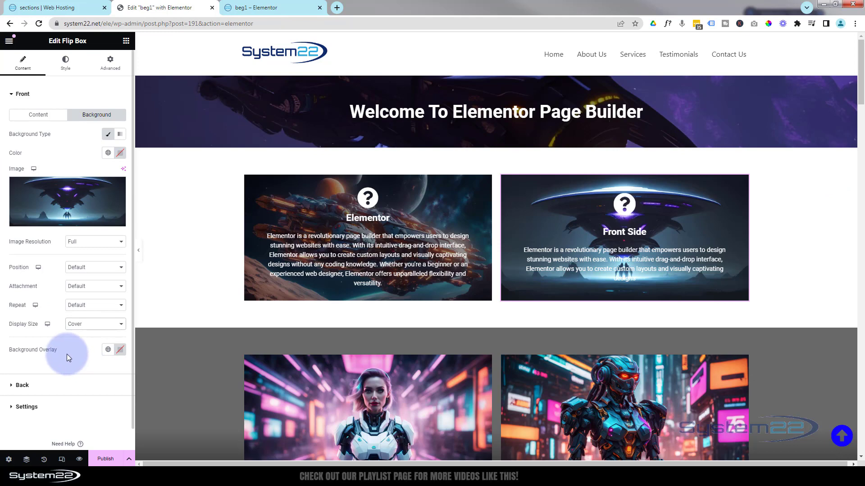
# Give the front a near-black background overlay with its alpha lowered to make it translucent.
pyautogui.click(120, 350)
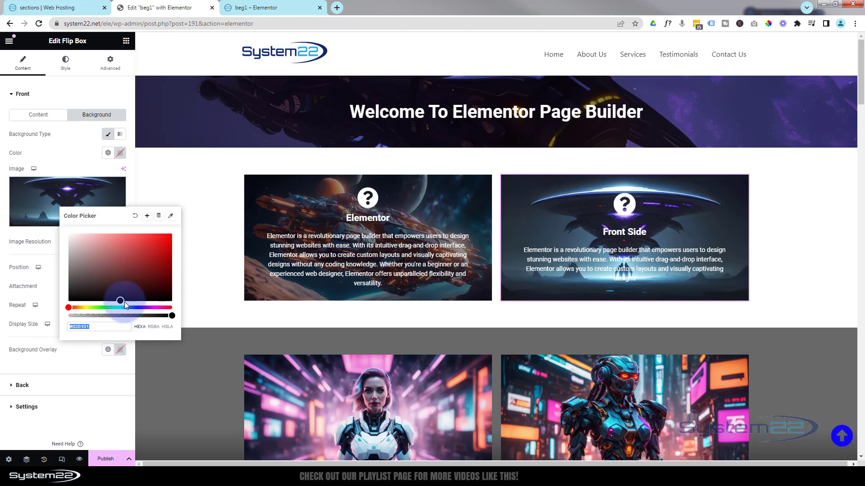
pyautogui.moveTo(120, 300); pyautogui.dragTo(62, 301)
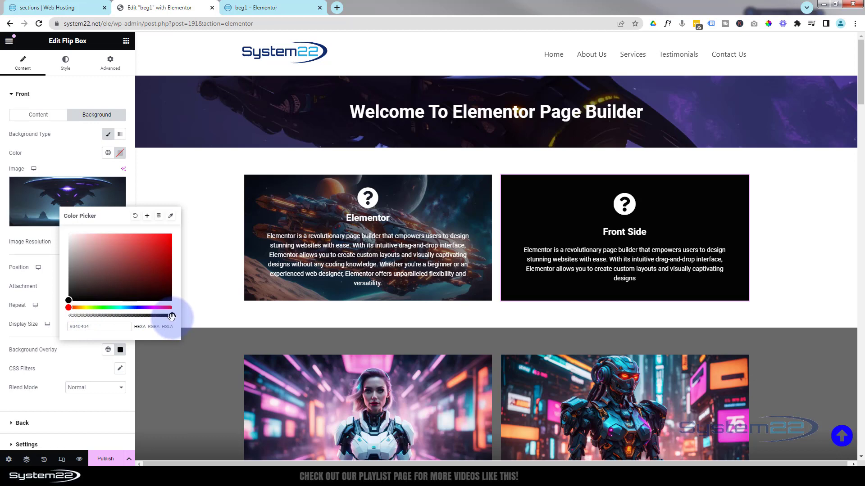
pyautogui.moveTo(171, 317); pyautogui.dragTo(139, 316)
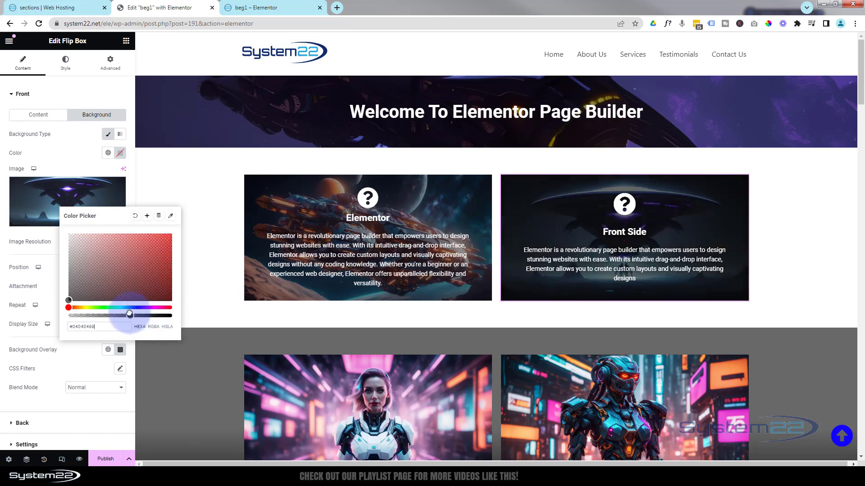
pyautogui.moveTo(130, 313); pyautogui.dragTo(102, 312)
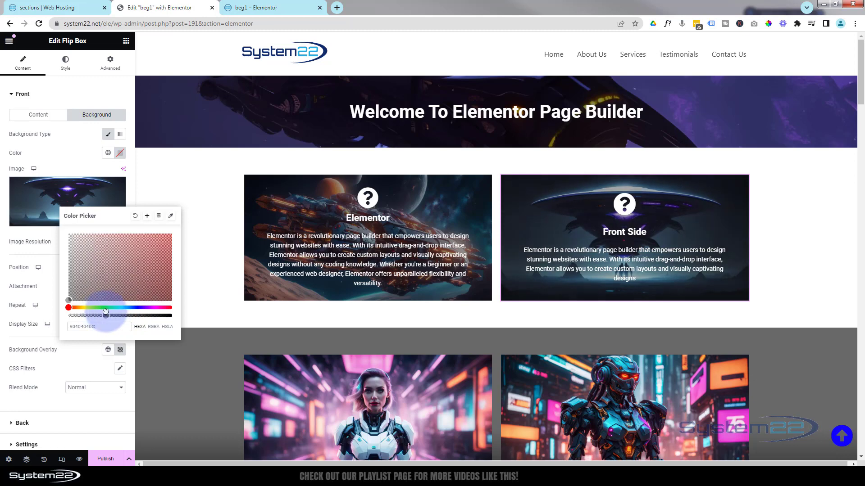
pyautogui.click(7, 248)
pyautogui.scroll(-2, 33, 277)
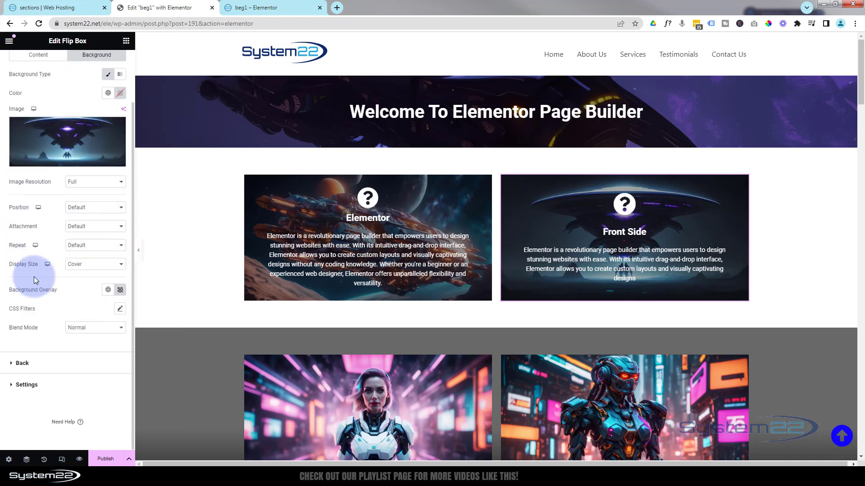
# Title the back 'Back' and paste the new Elementor description over the placeholder.
pyautogui.click(22, 366)
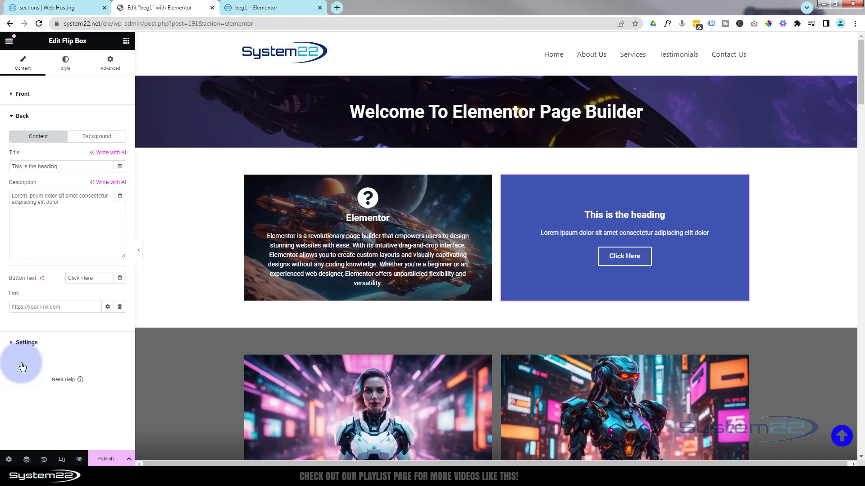
pyautogui.moveTo(68, 166); pyautogui.dragTo(5, 169)
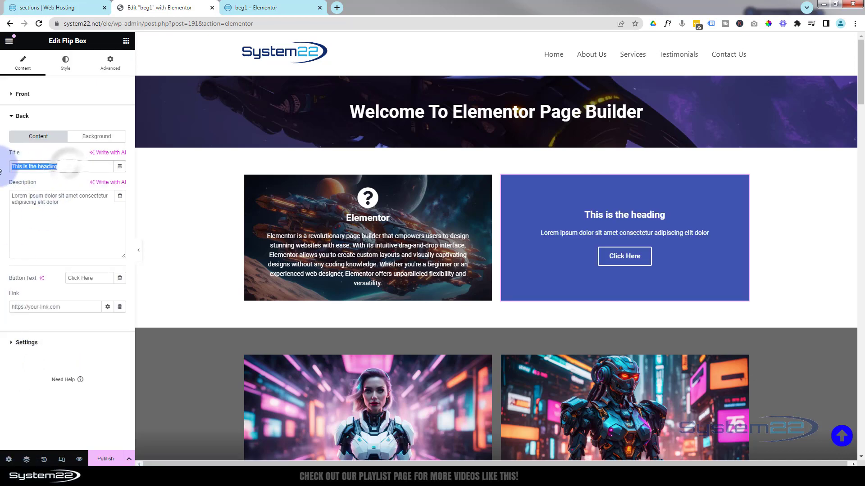
pyautogui.write('Back')
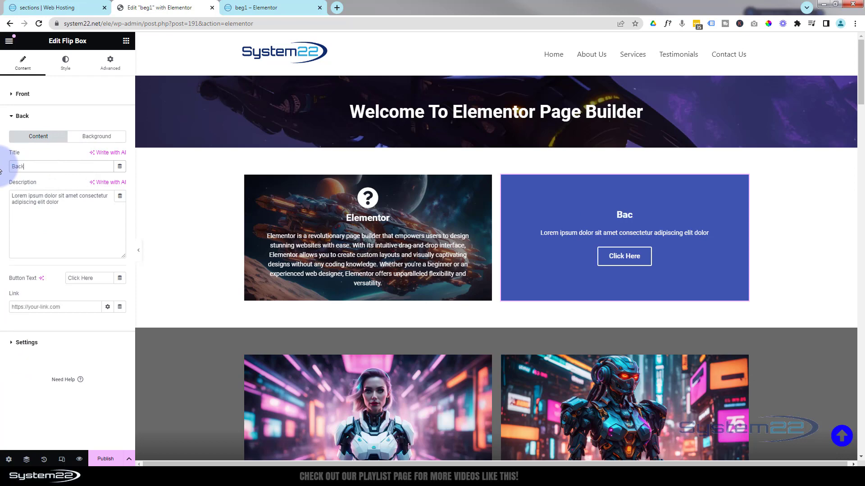
pyautogui.moveTo(60, 203); pyautogui.dragTo(10, 195)
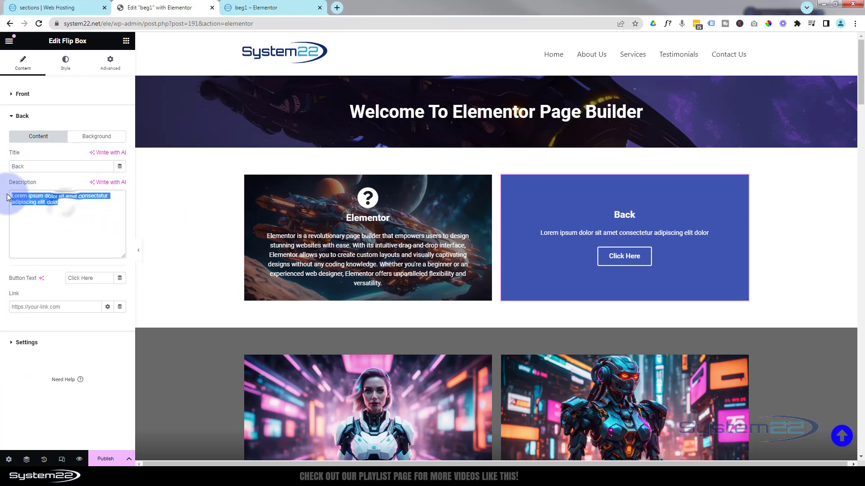
pyautogui.write("Elementor's robust features and seamless integration with WordPress make it a favorite among designers and developers worldwide. From its extensive library of pre-designed templates to its advanced customization options")
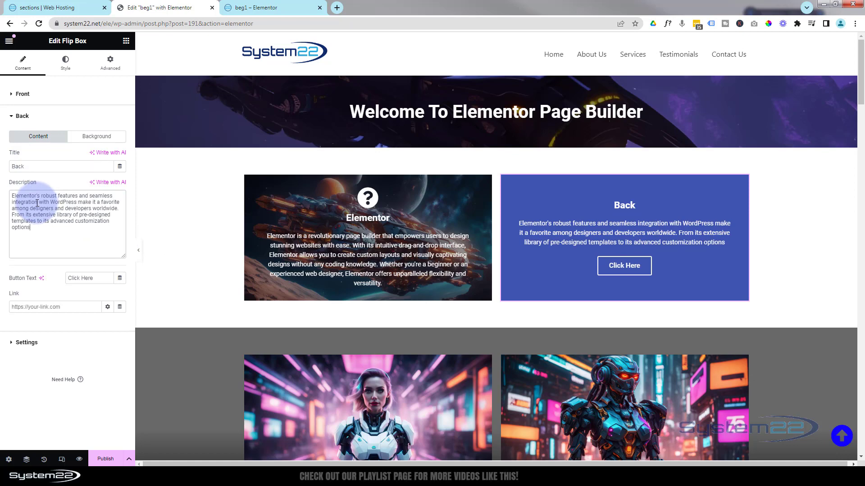
# Set the back button text to 'Learn More' and its link to '#'.
pyautogui.doubleClick(87, 278)
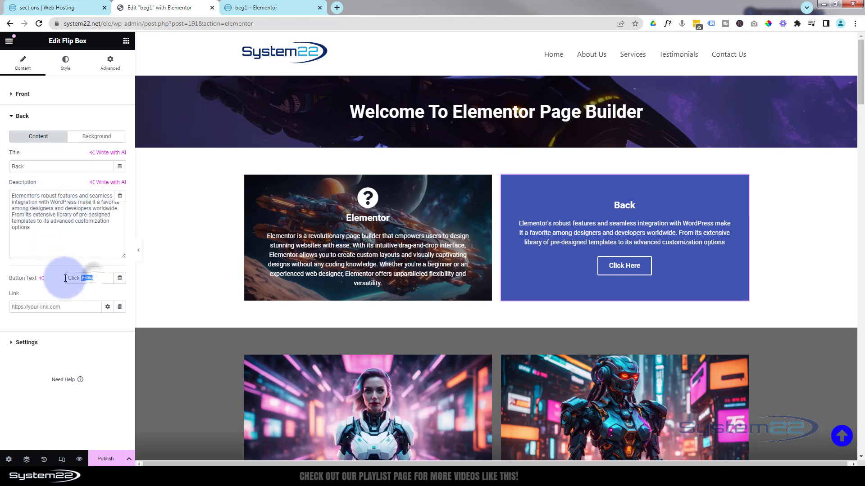
pyautogui.moveTo(53, 278); pyautogui.dragTo(40, 278)
pyautogui.write('Lea')
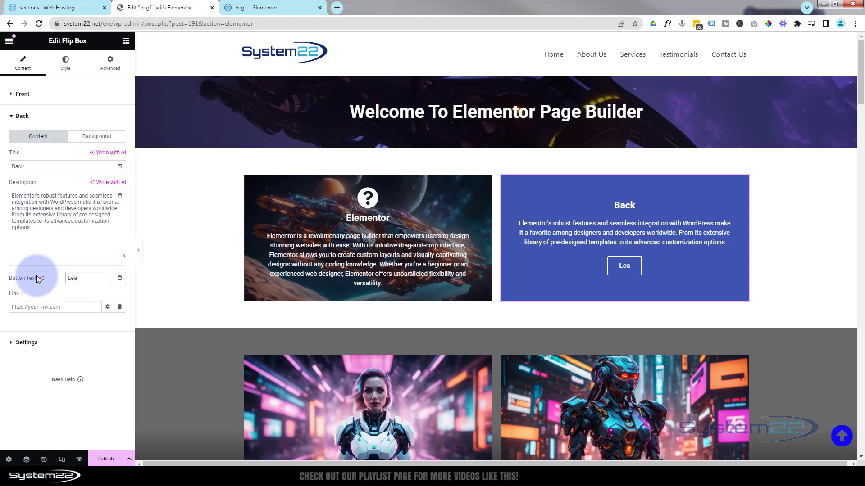
pyautogui.write('rn Mor')
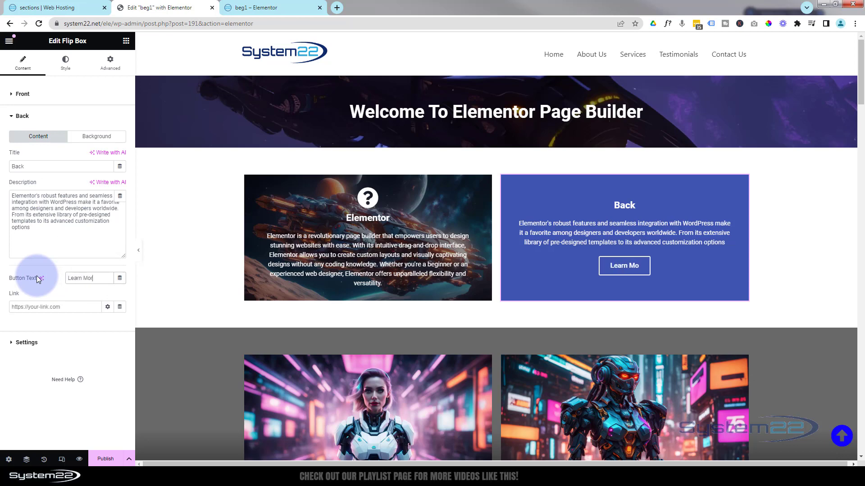
pyautogui.write('e')
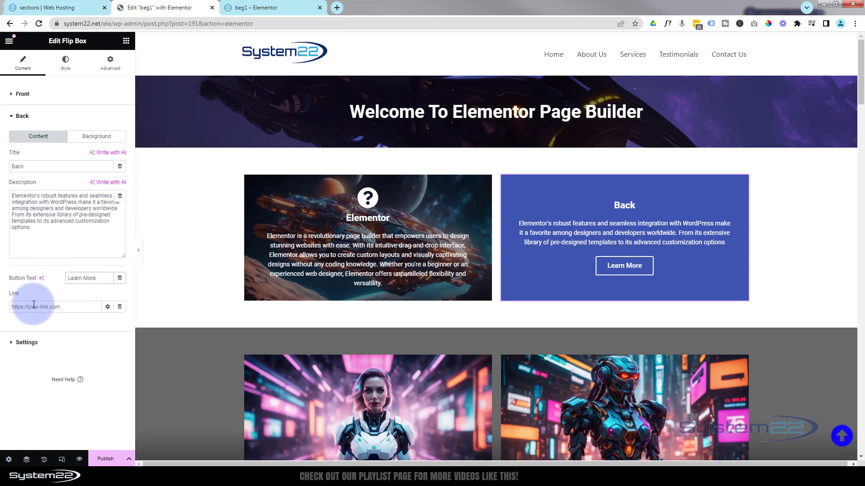
pyautogui.click(35, 305)
pyautogui.click(29, 306)
pyautogui.write('#')
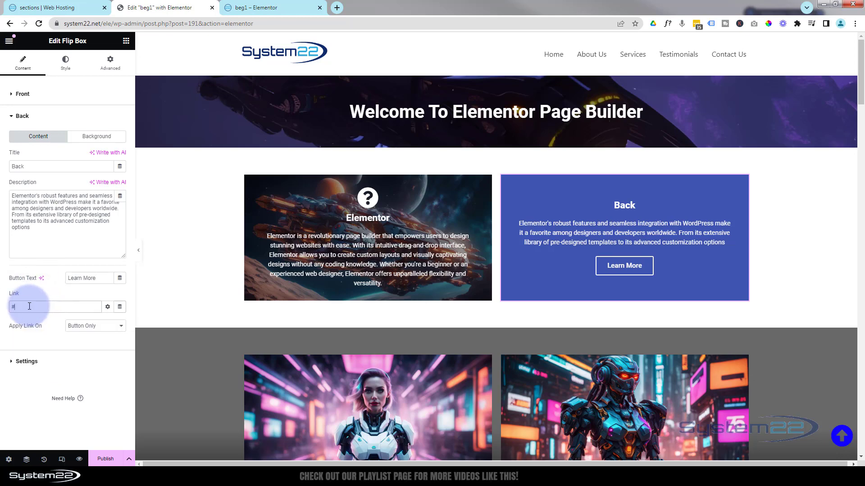
pyautogui.click(108, 308)
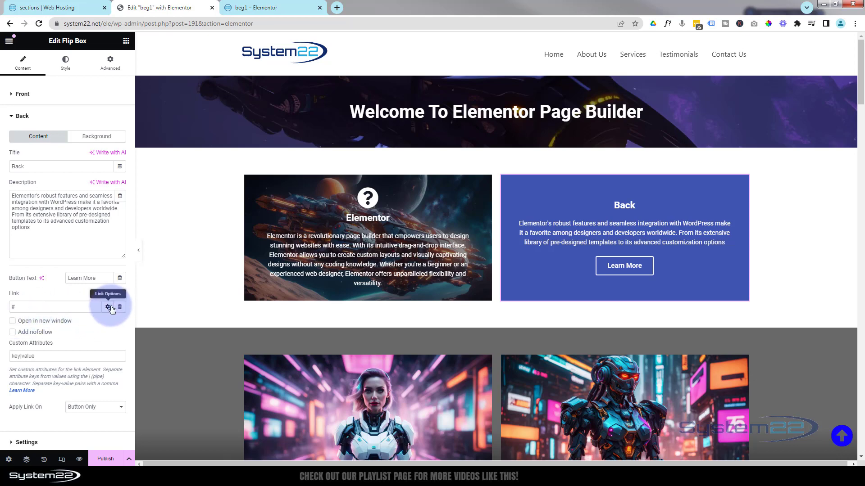
pyautogui.click(108, 307)
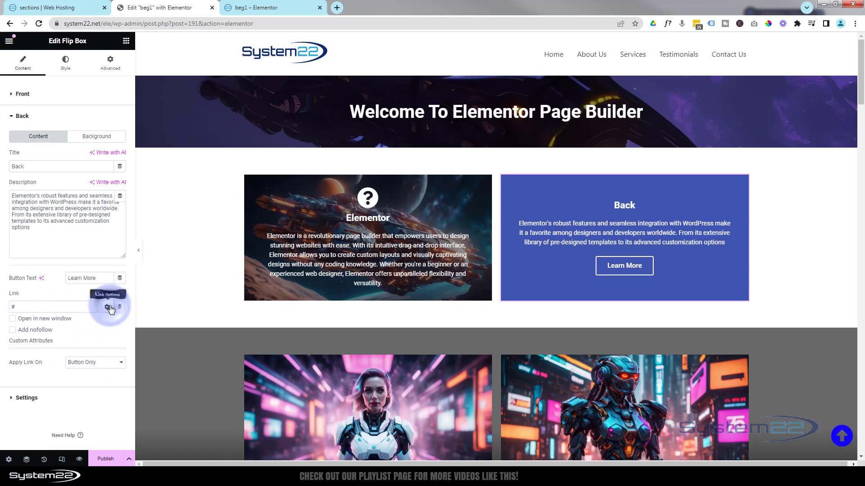
# Set the back background to the orange spaceship image, with Display Size set to Cover.
pyautogui.click(97, 137)
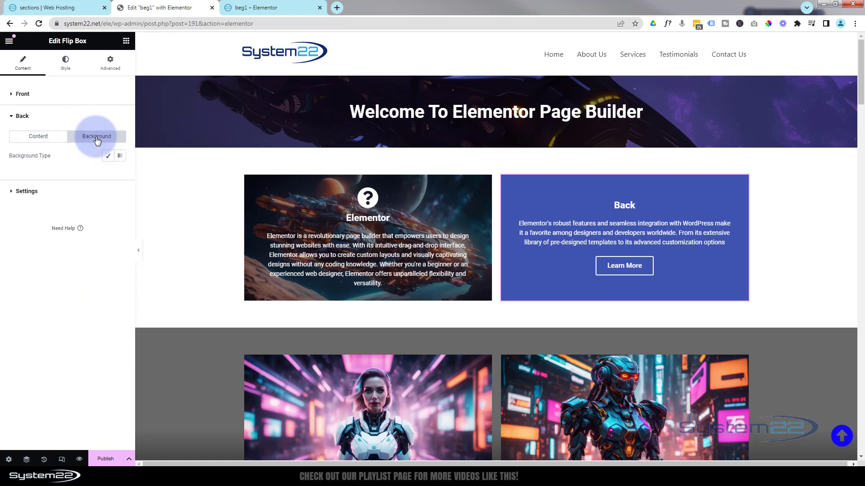
pyautogui.click(109, 158)
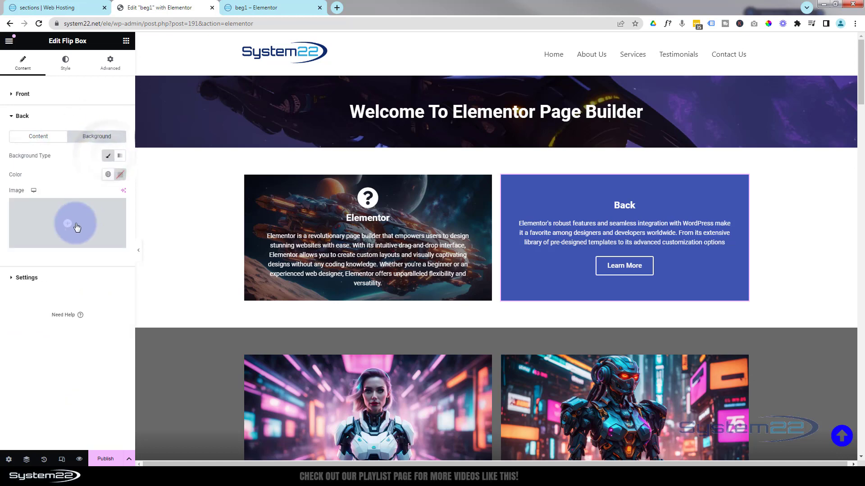
pyautogui.click(77, 219)
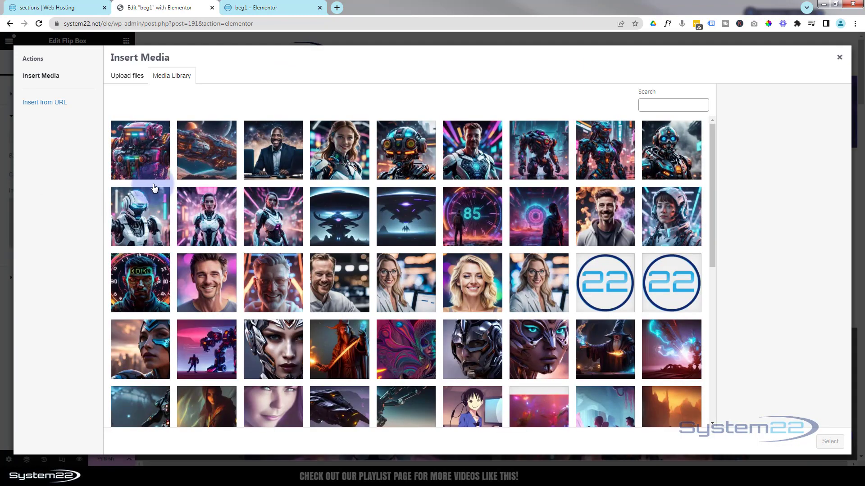
pyautogui.click(199, 163)
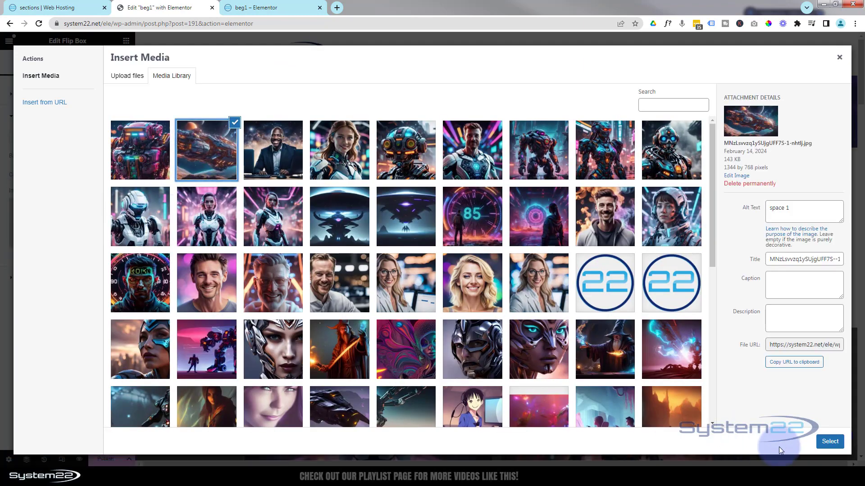
pyautogui.click(830, 441)
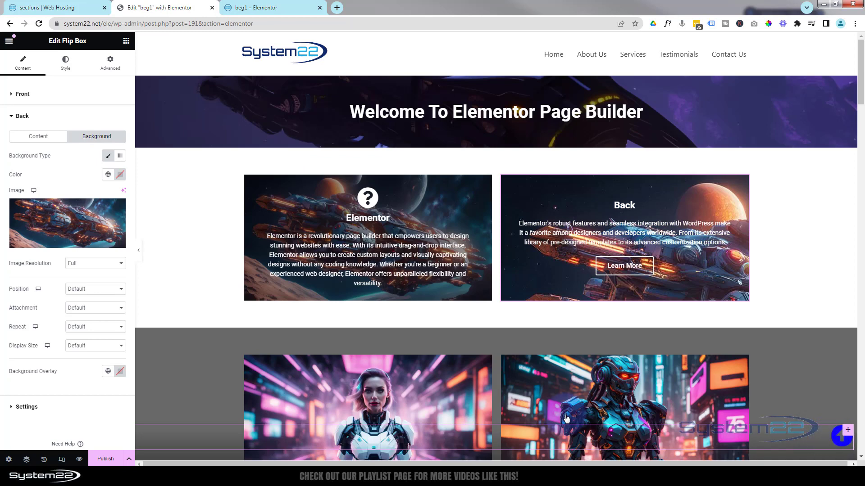
pyautogui.click(93, 350)
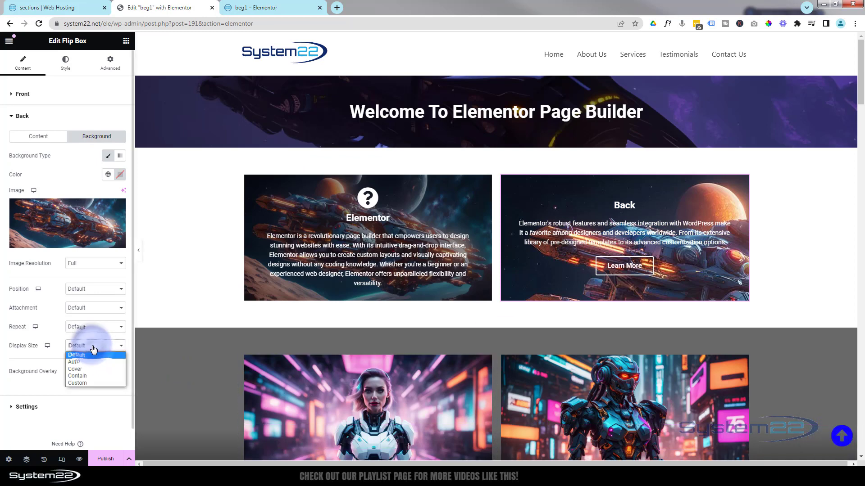
pyautogui.click(83, 370)
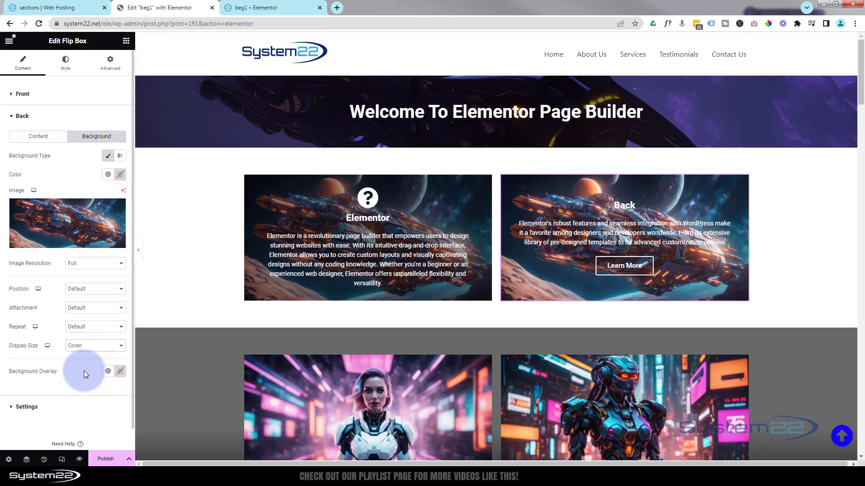
# Add a semi-transparent dark blue overlay over the back image.
pyautogui.click(121, 373)
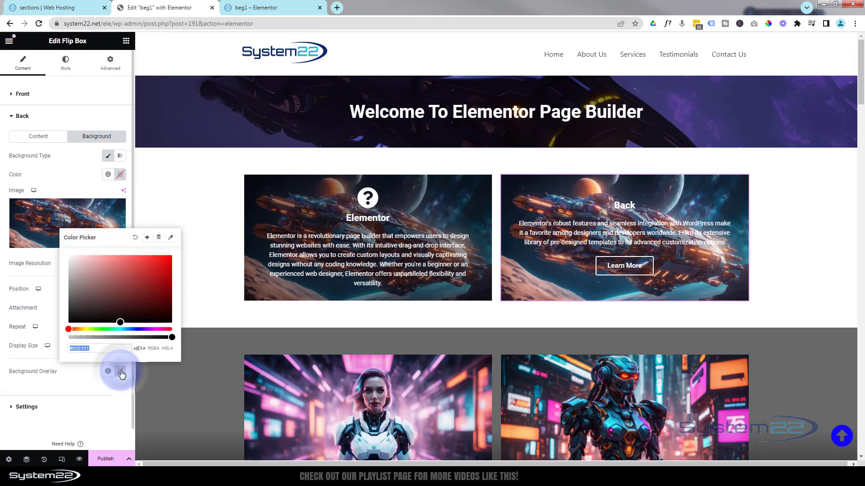
pyautogui.click(138, 330)
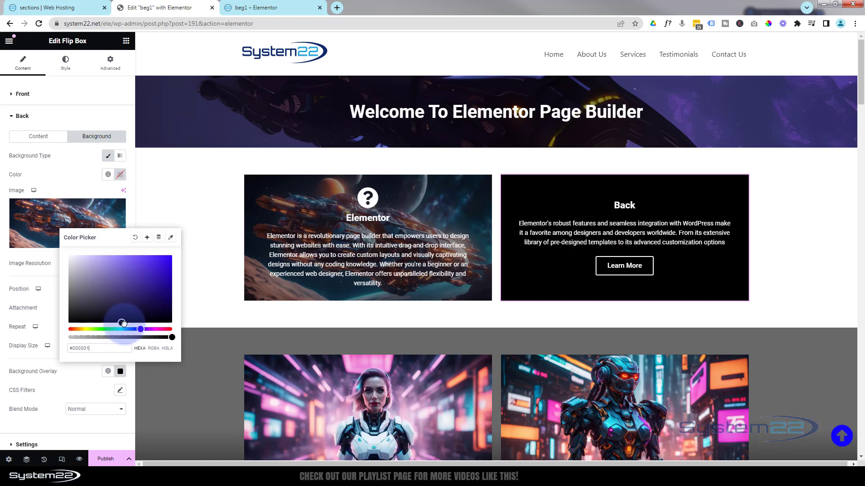
pyautogui.moveTo(125, 323); pyautogui.dragTo(168, 294)
pyautogui.click(171, 339)
pyautogui.moveTo(171, 339); pyautogui.dragTo(111, 337)
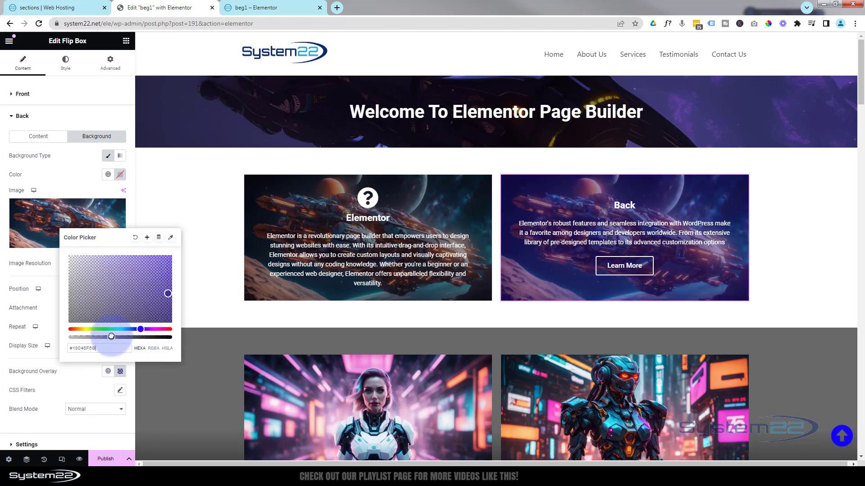
pyautogui.click(7, 273)
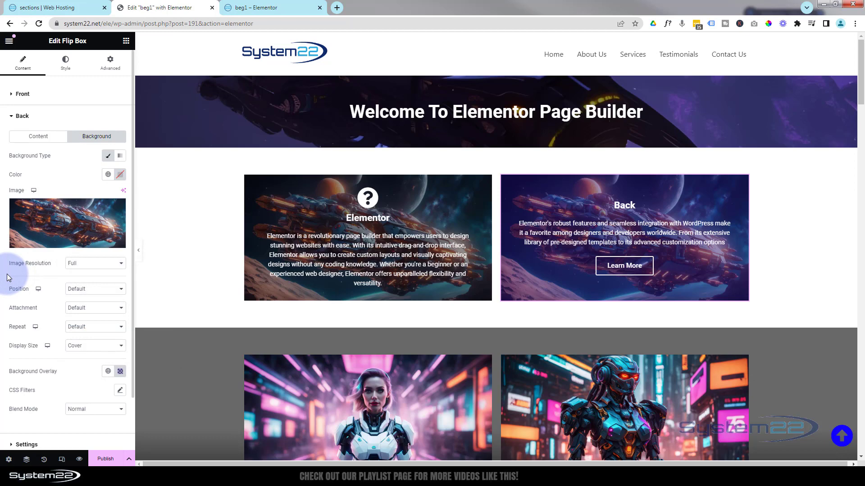
# Expand the flip box Settings and review the Description HTML Tag options without changing them.
pyautogui.scroll(-2, 81, 292)
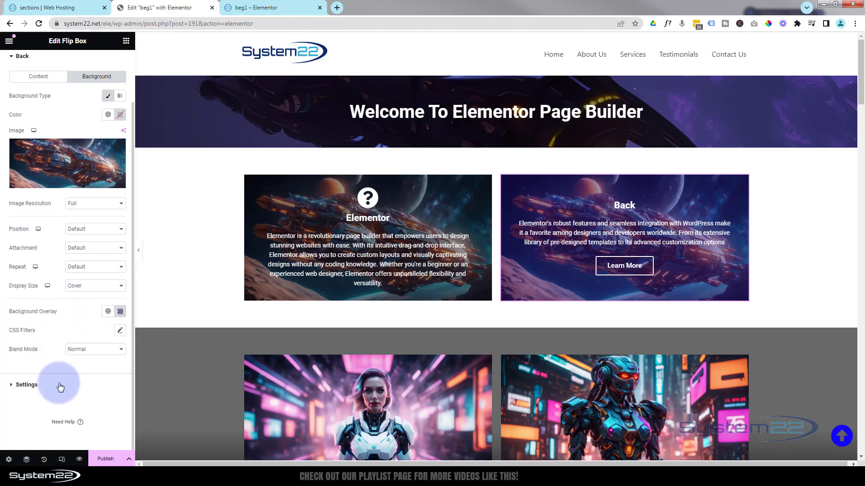
pyautogui.click(60, 386)
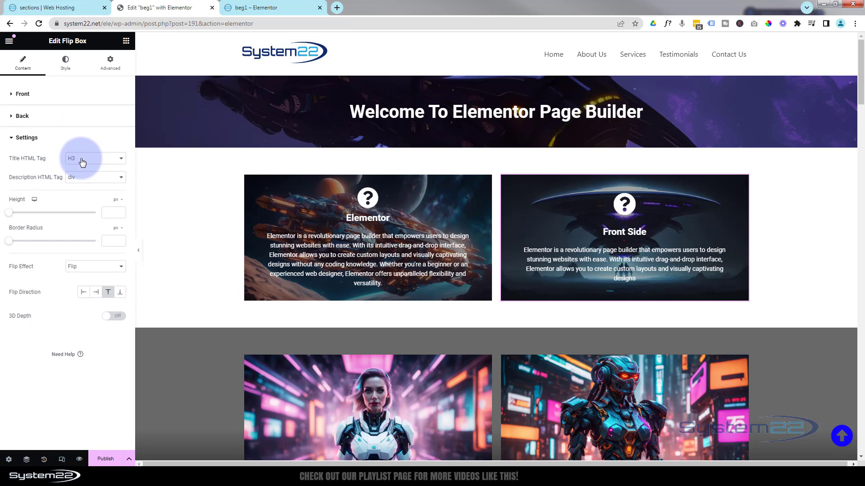
pyautogui.click(95, 178)
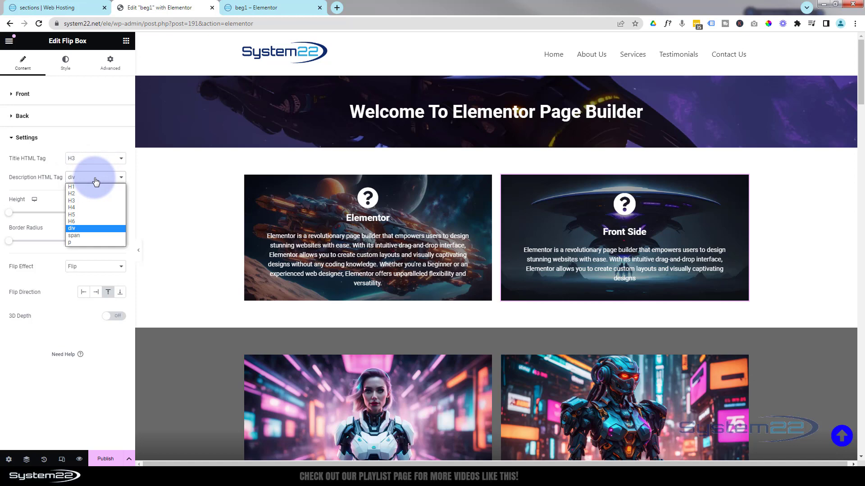
pyautogui.click(83, 241)
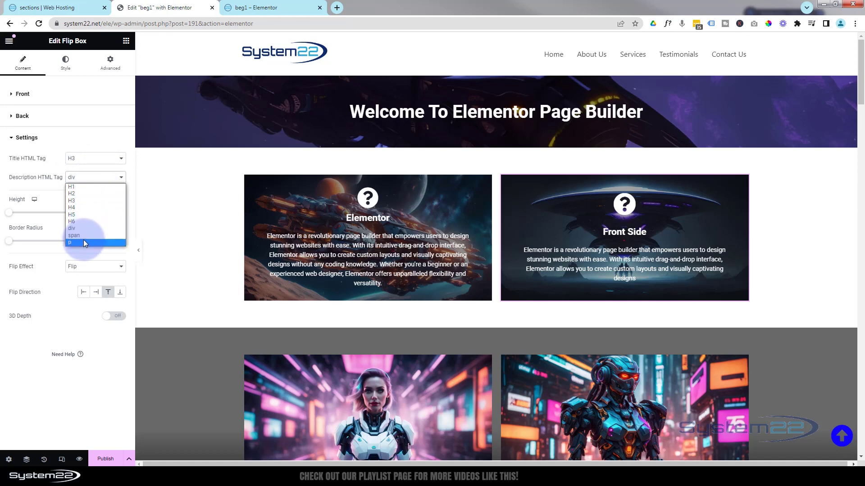
pyautogui.moveTo(83, 240); pyautogui.dragTo(82, 220)
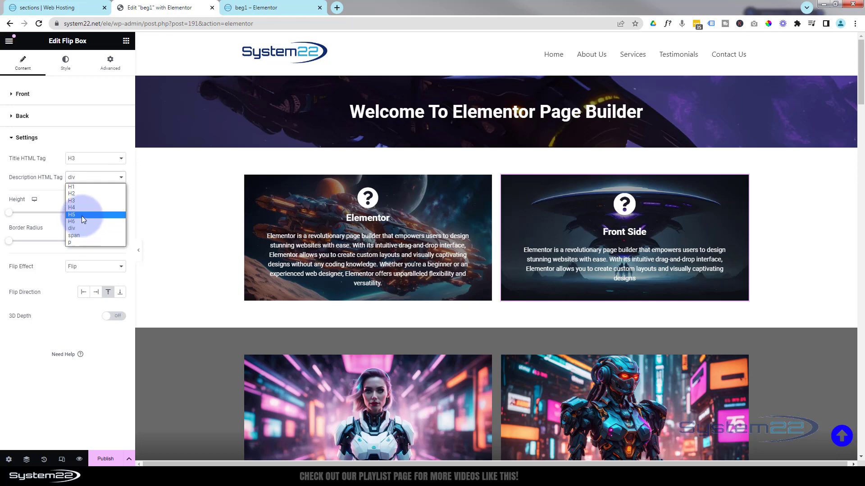
pyautogui.click(50, 183)
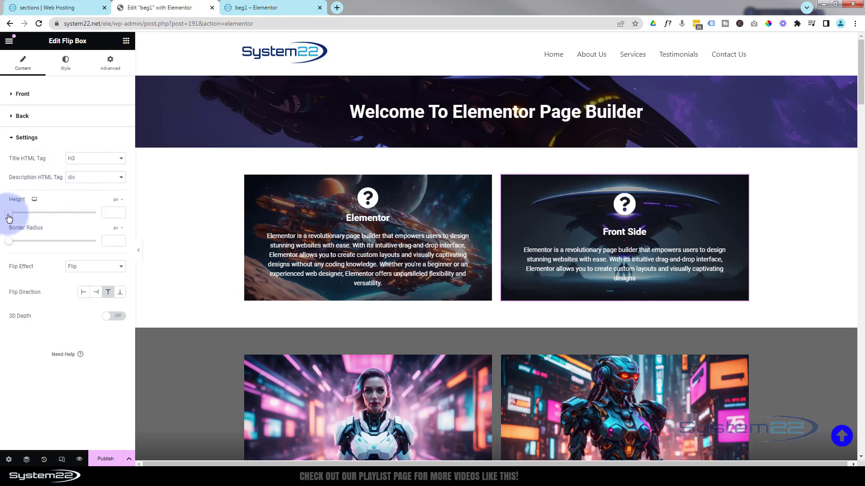
# Try Height and Border Radius values, then clear both fields back to their defaults.
pyautogui.moveTo(10, 217)
pyautogui.mouseDown()
pyautogui.moveTo(39, 218)
pyautogui.moveTo(9, 217)
pyautogui.mouseUp()
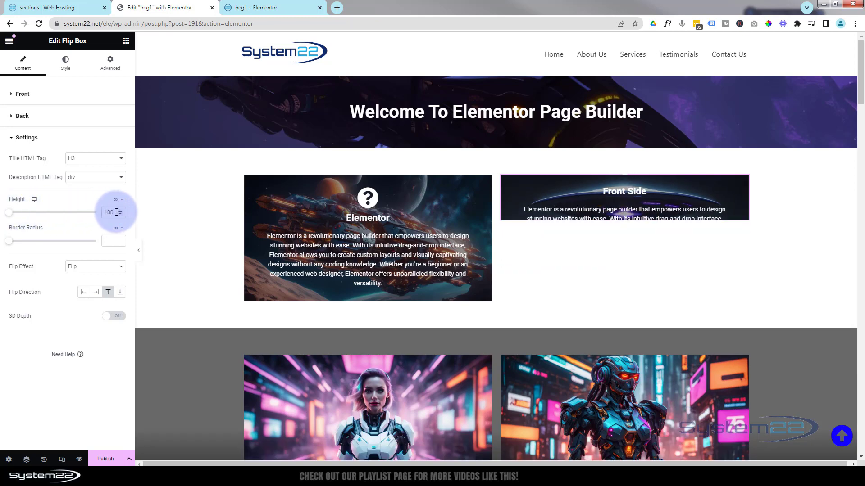
pyautogui.moveTo(115, 212); pyautogui.dragTo(90, 213)
pyautogui.press('BackSpace')
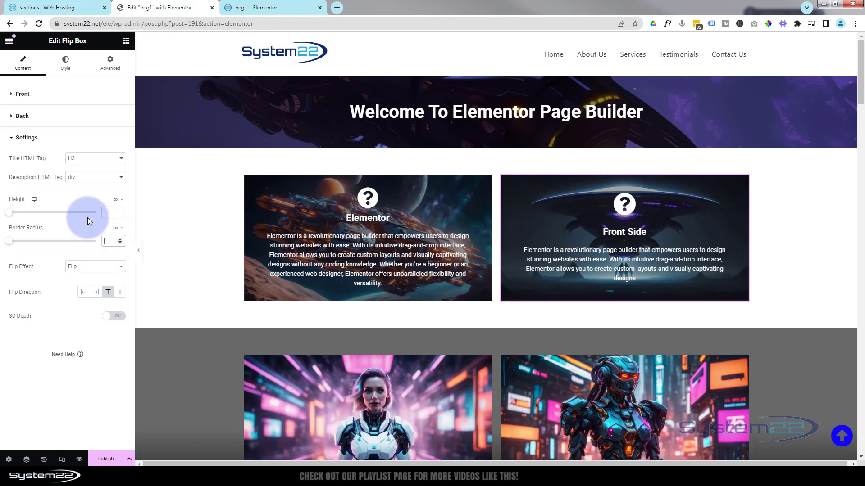
pyautogui.write('20')
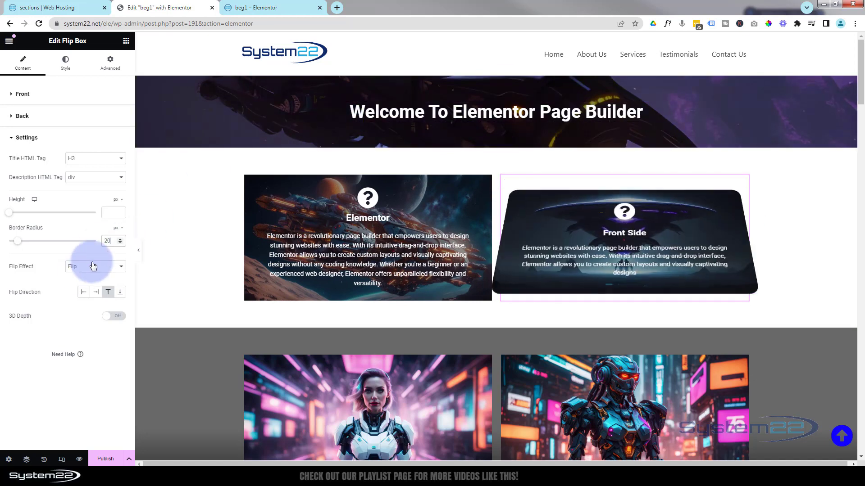
pyautogui.moveTo(112, 241); pyautogui.dragTo(95, 242)
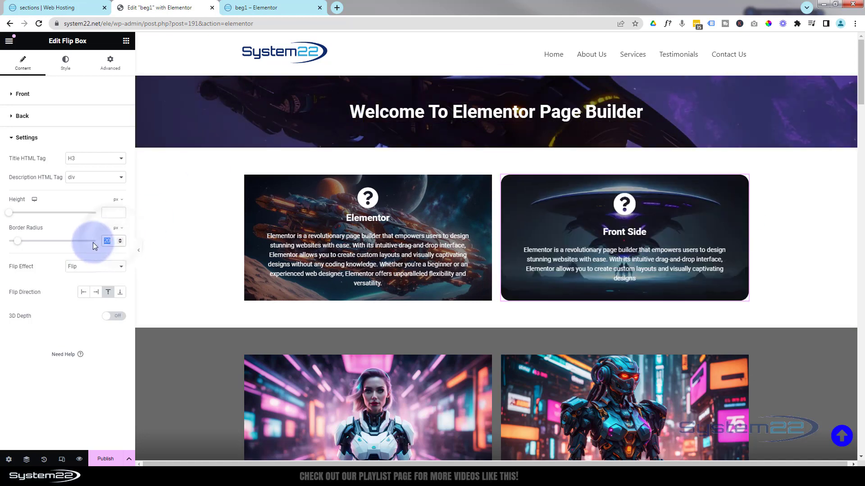
pyautogui.press('BackSpace')
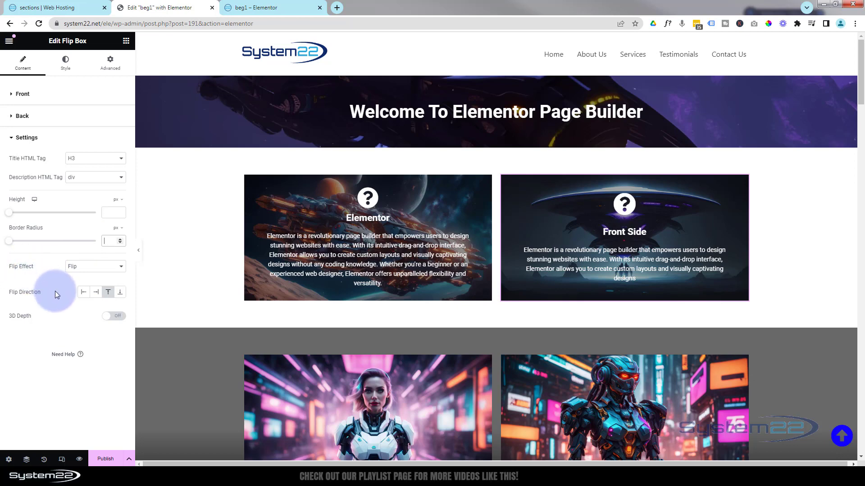
# Keep the Flip effect, test each flip direction, return it to Top, and turn 3D Depth on.
pyautogui.click(92, 267)
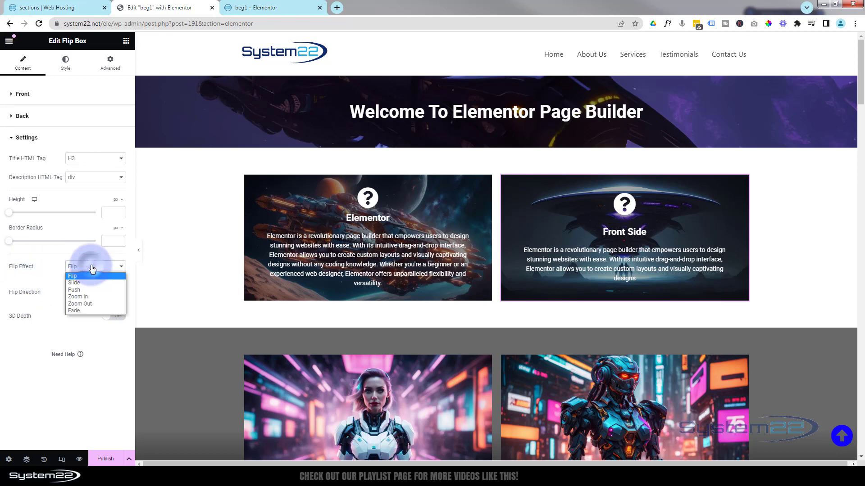
pyautogui.click(55, 266)
pyautogui.click(42, 292)
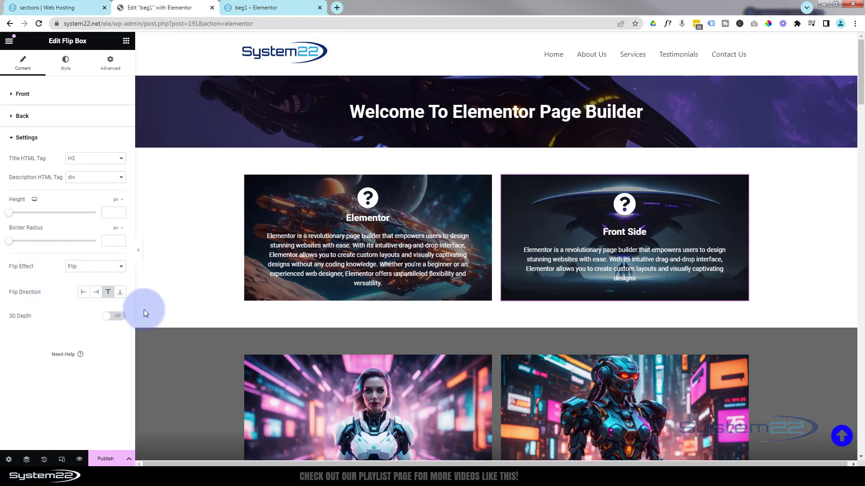
pyautogui.click(83, 292)
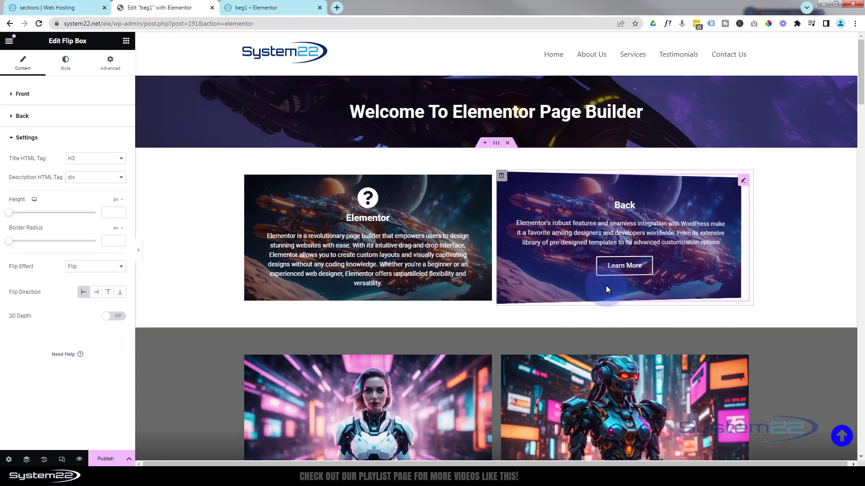
pyautogui.click(96, 292)
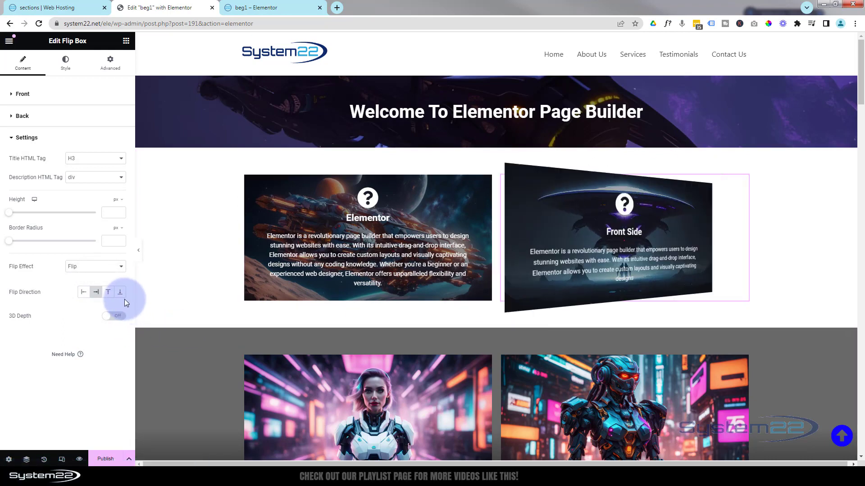
pyautogui.click(120, 293)
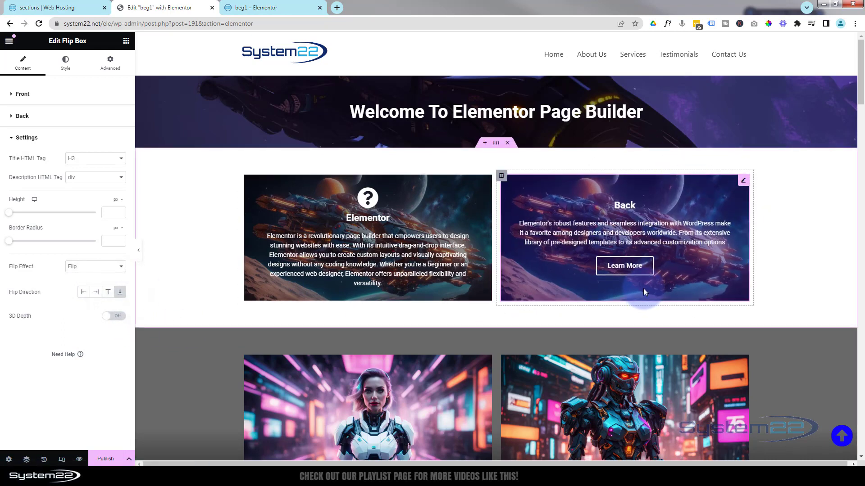
pyautogui.click(108, 293)
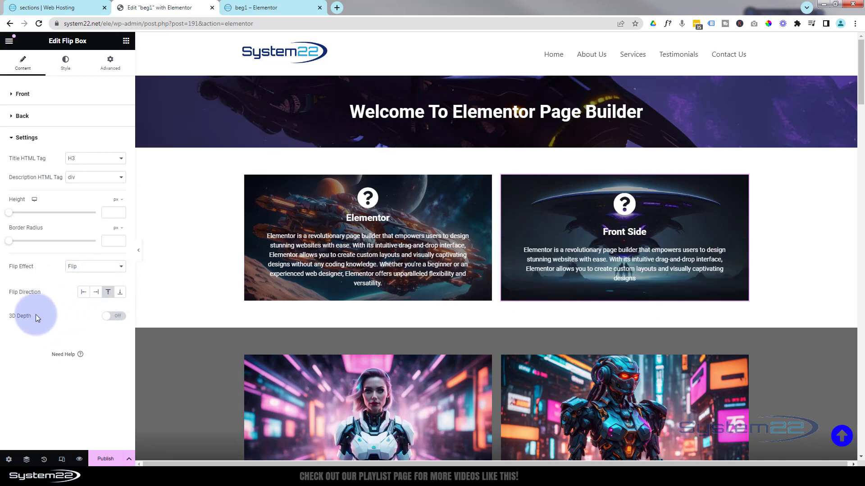
pyautogui.click(115, 318)
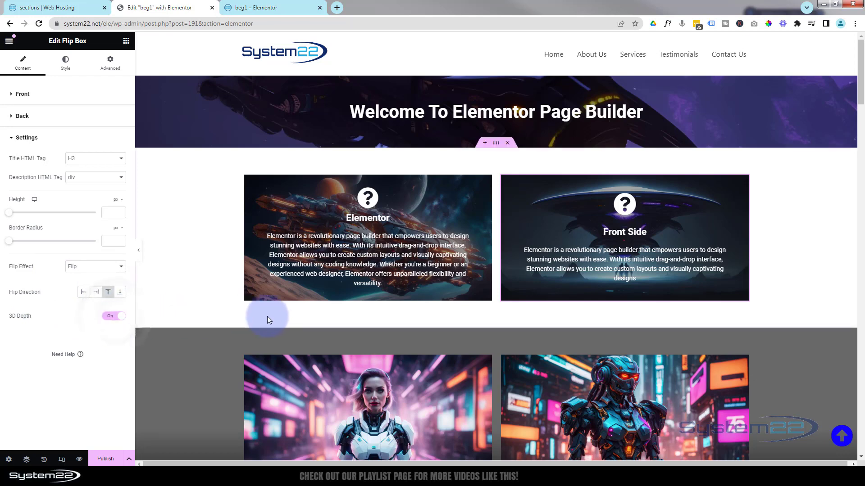
pyautogui.moveTo(583, 288)
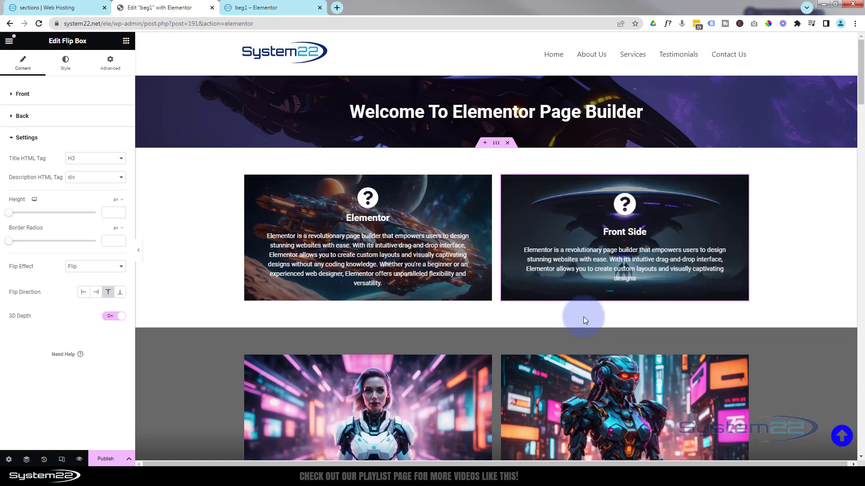
# Turn 3D Depth off, preview Slide from right and left, then set direction to Bottom.
pyautogui.click(110, 318)
pyautogui.click(94, 268)
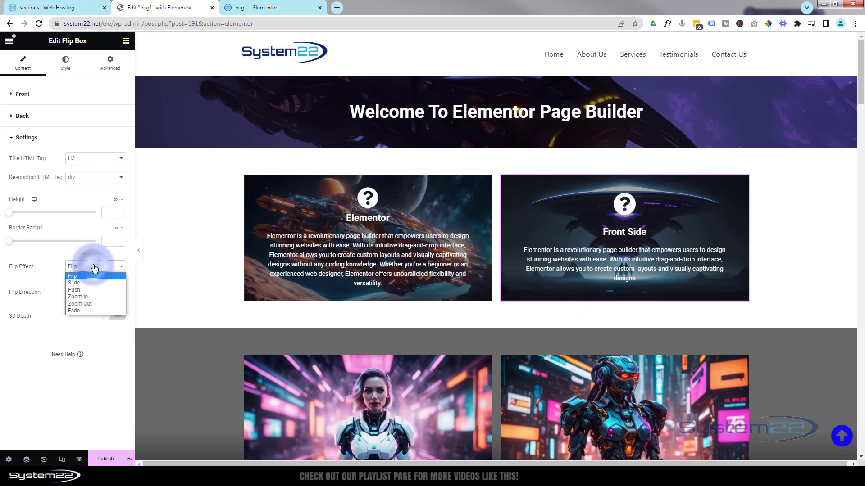
pyautogui.click(82, 282)
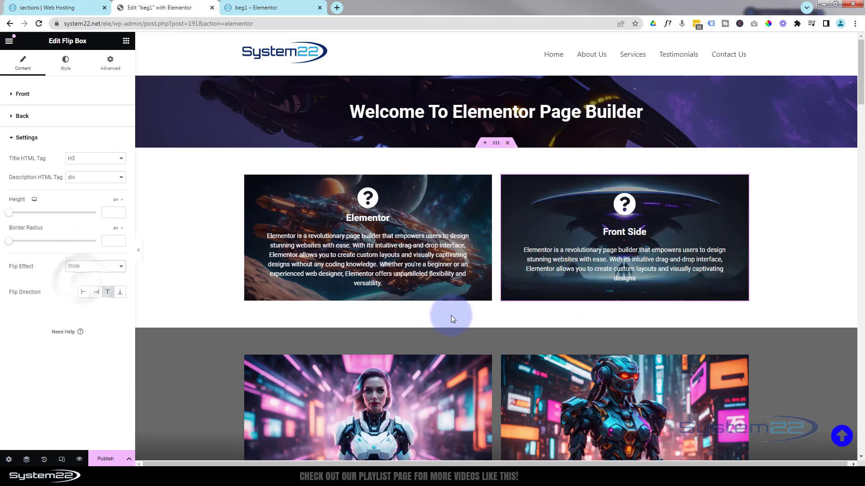
pyautogui.moveTo(596, 272)
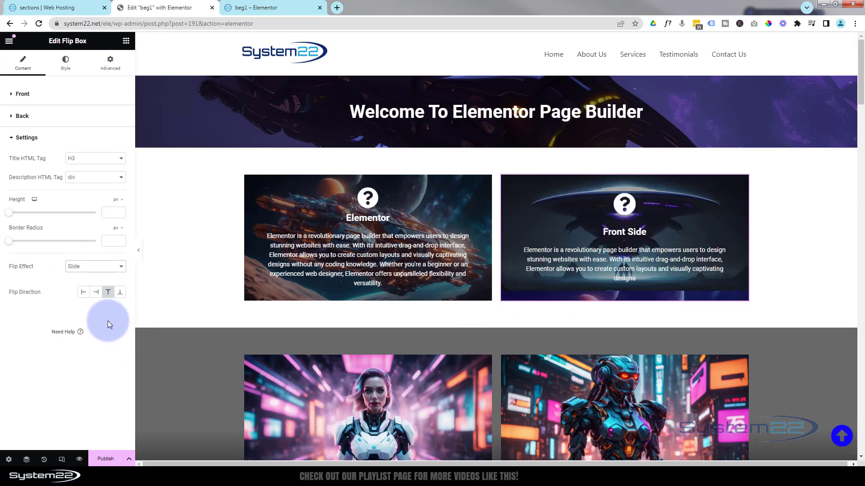
pyautogui.click(95, 294)
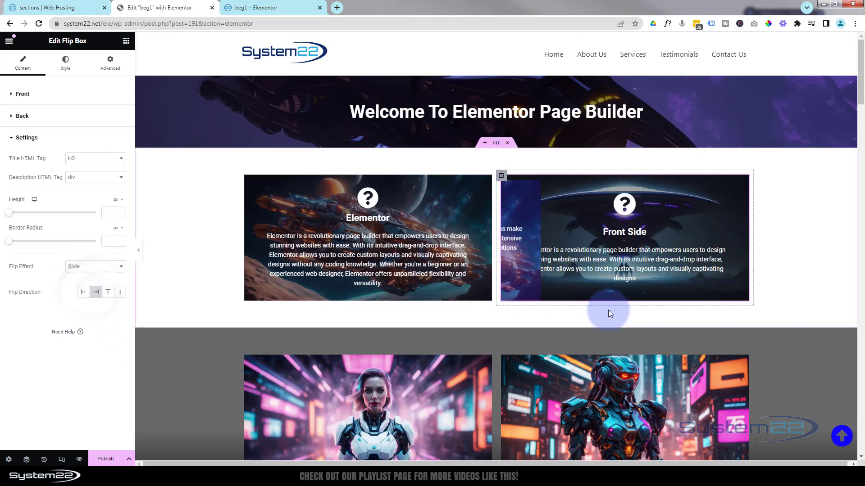
pyautogui.moveTo(605, 269)
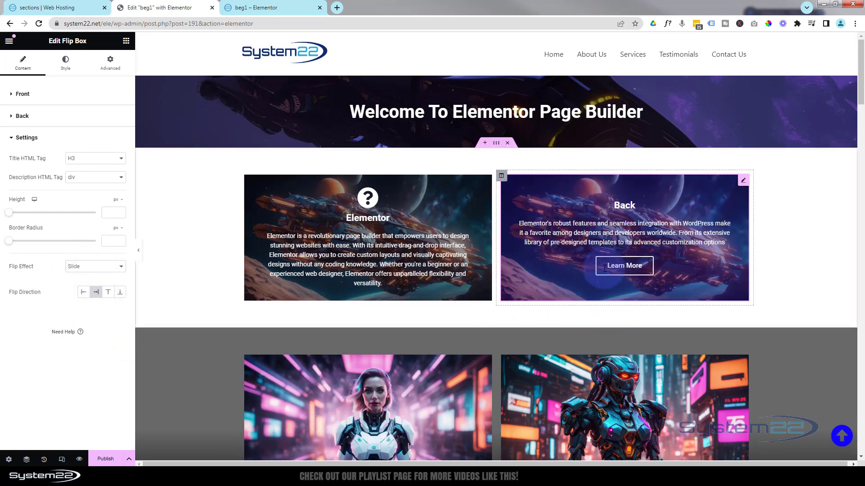
pyautogui.click(83, 292)
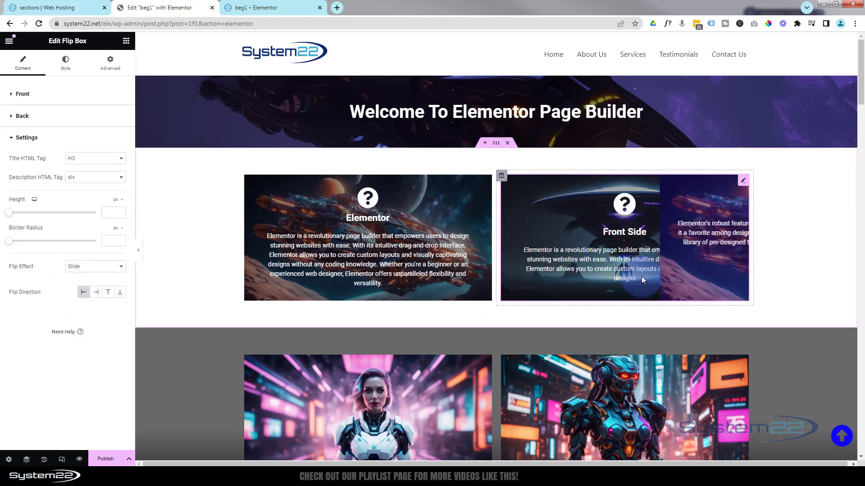
pyautogui.click(119, 294)
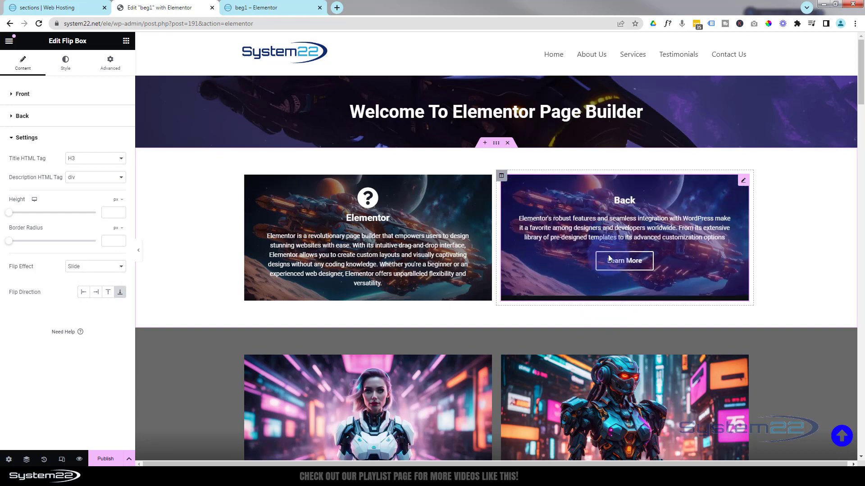
# Preview the Push, Zoom In, Zoom Out and Fade effects, then settle on Flip.
pyautogui.click(90, 269)
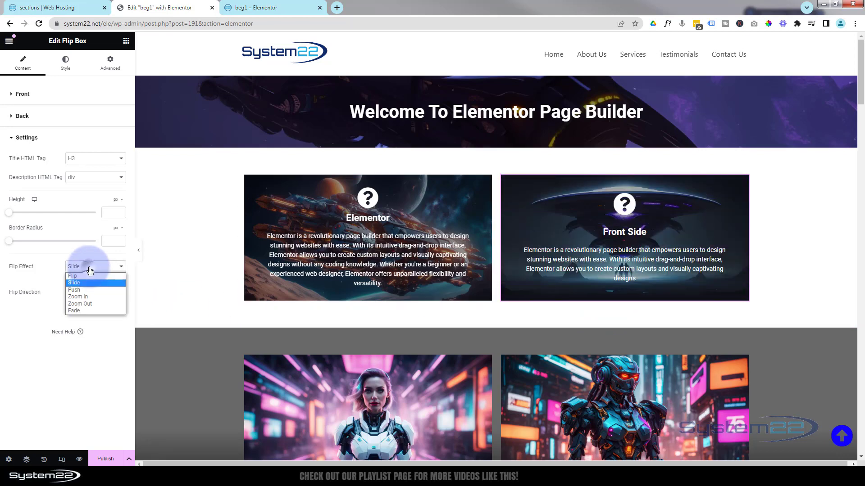
pyautogui.click(87, 289)
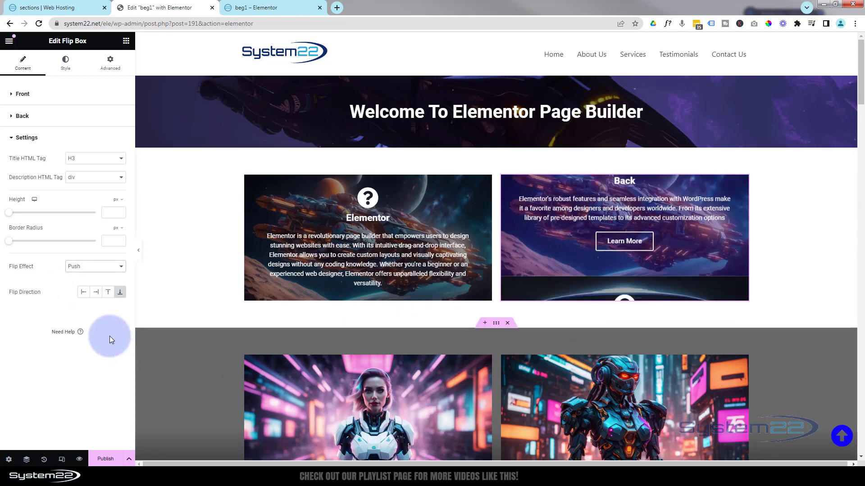
pyautogui.click(94, 269)
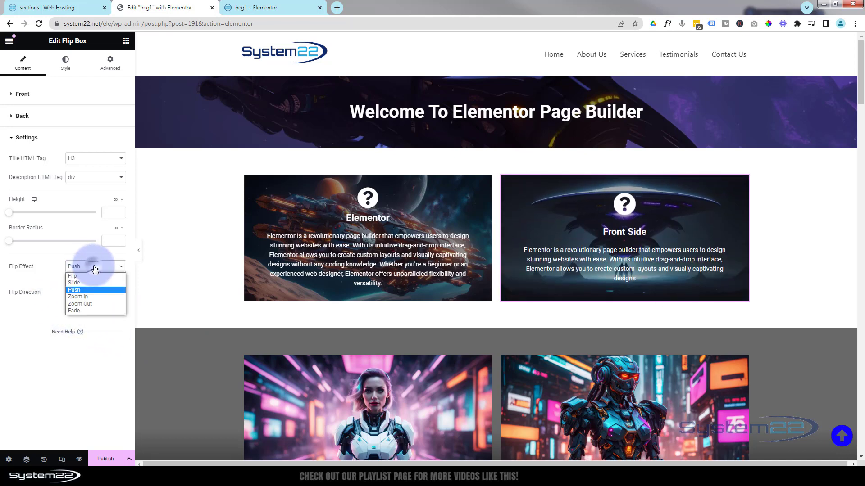
pyautogui.click(90, 298)
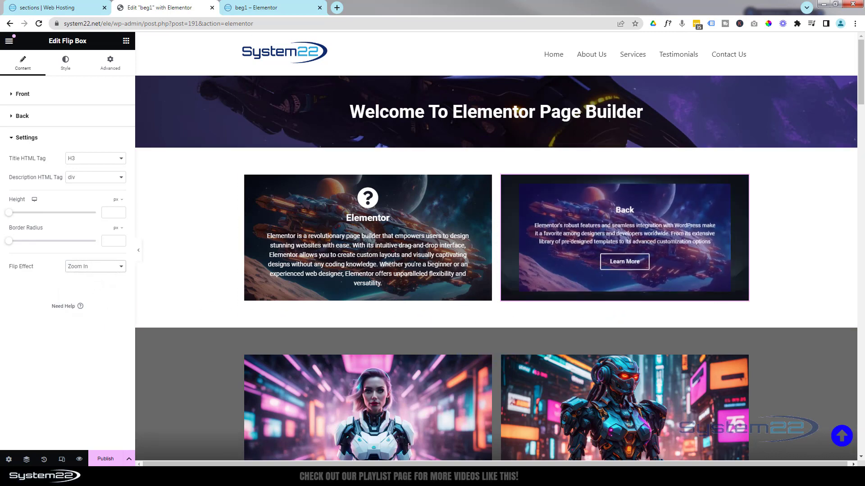
pyautogui.click(102, 269)
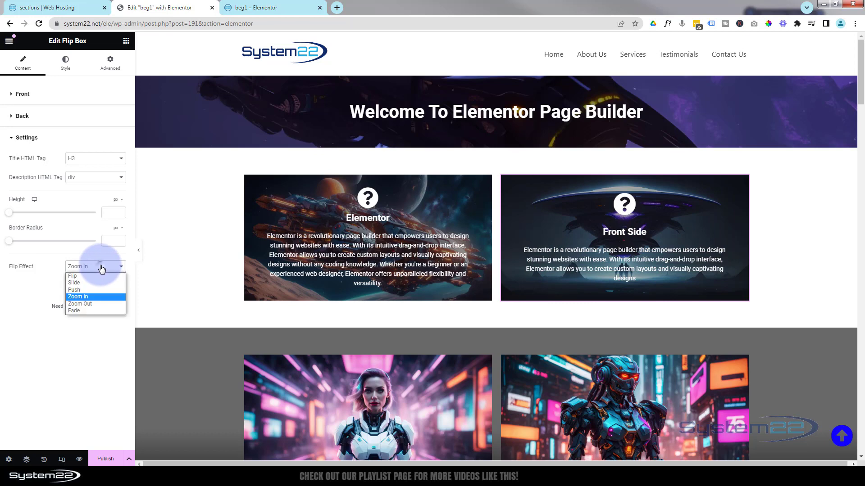
pyautogui.click(93, 303)
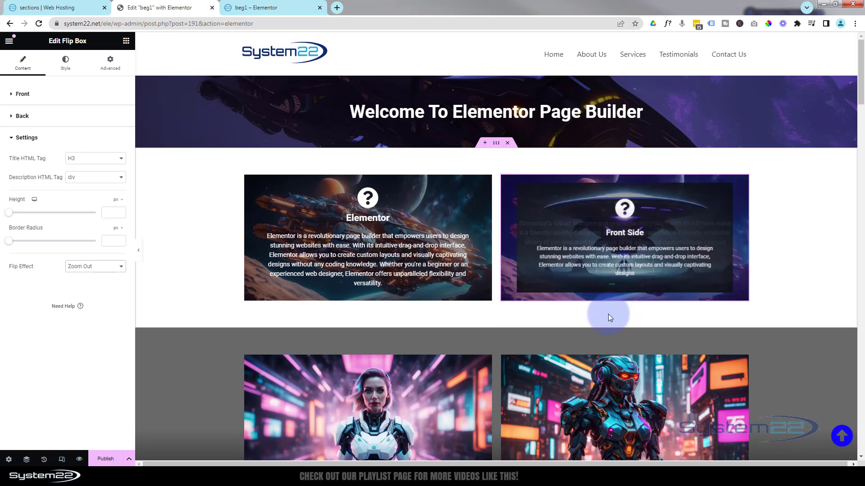
pyautogui.click(94, 267)
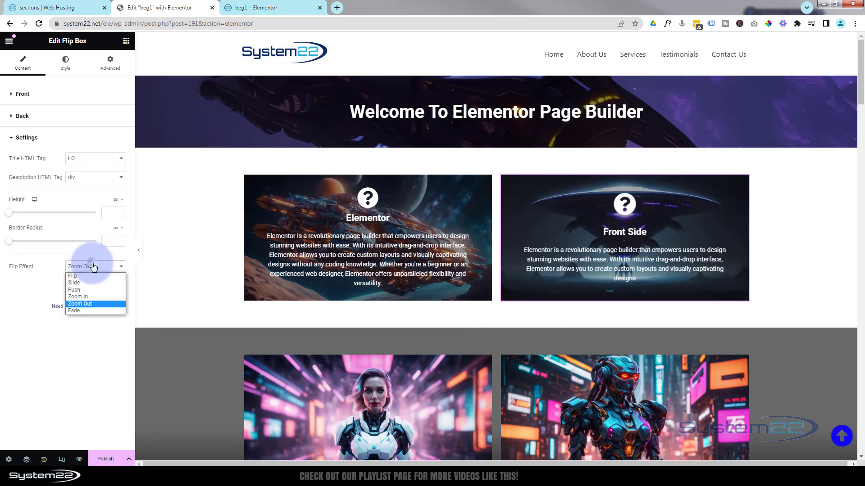
pyautogui.click(88, 311)
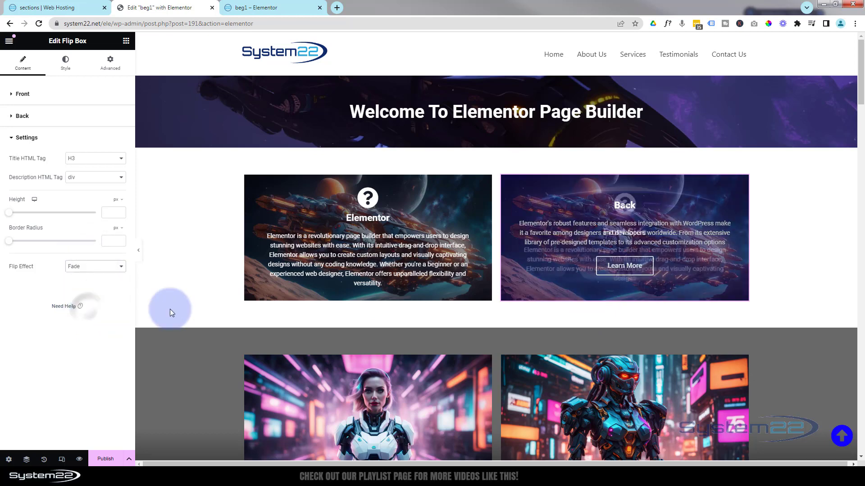
pyautogui.moveTo(614, 299)
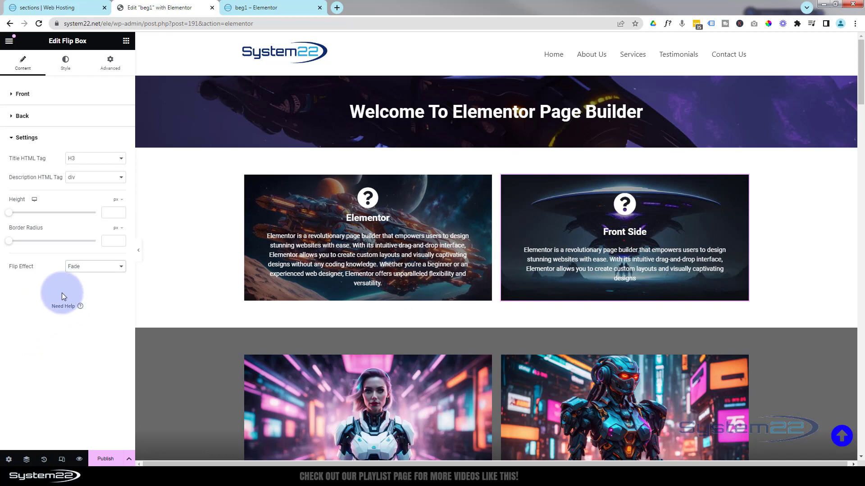
pyautogui.click(90, 267)
pyautogui.click(84, 275)
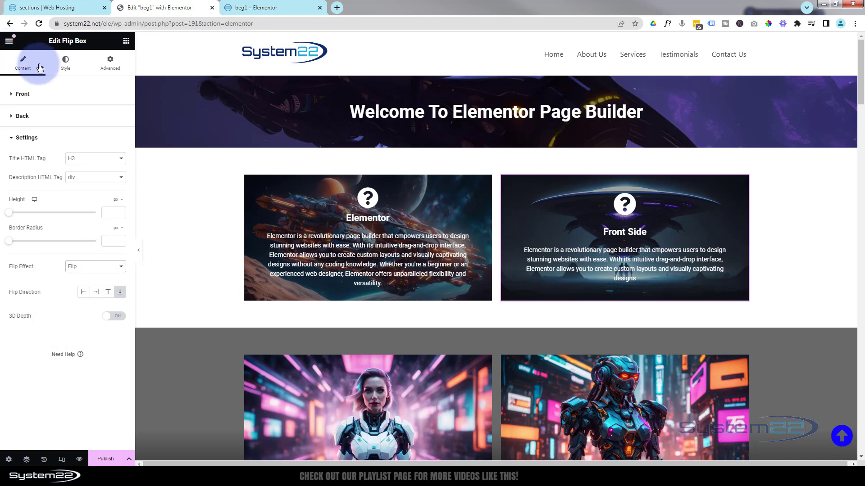
# Show the front style settings, keeping alignment Center, vertical position Middle and Border Type Default.
pyautogui.click(66, 65)
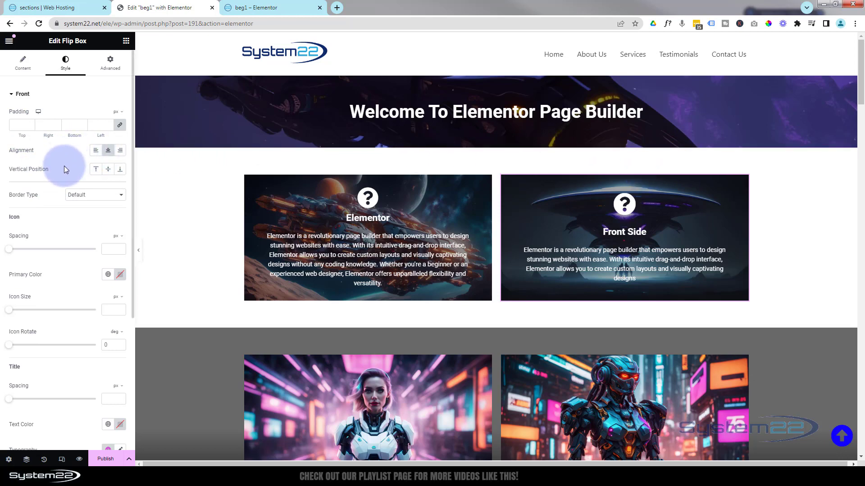
pyautogui.click(96, 151)
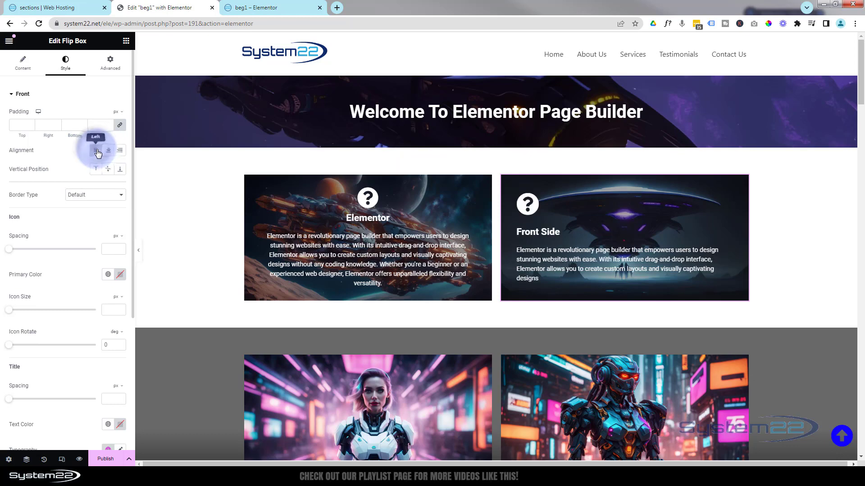
pyautogui.click(120, 153)
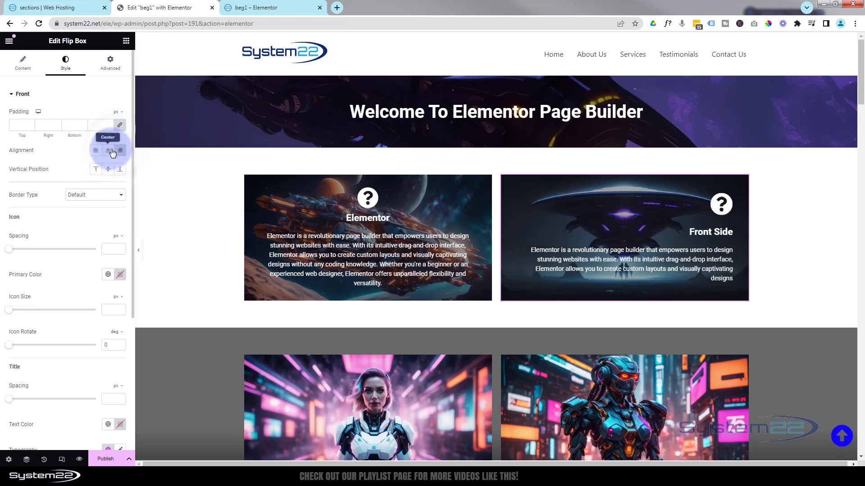
pyautogui.click(108, 154)
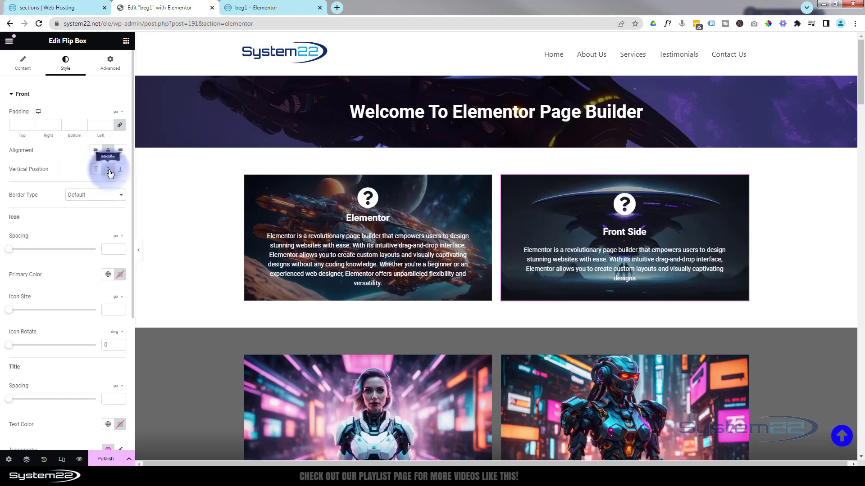
pyautogui.click(108, 170)
pyautogui.click(121, 172)
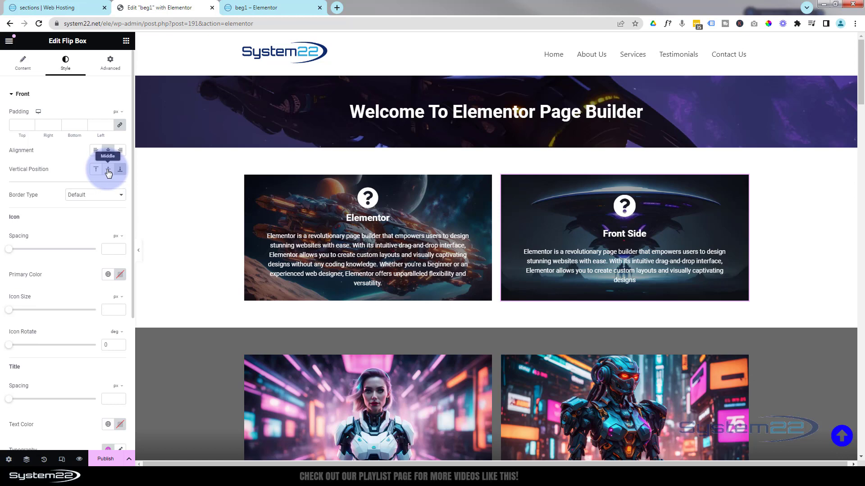
pyautogui.click(109, 170)
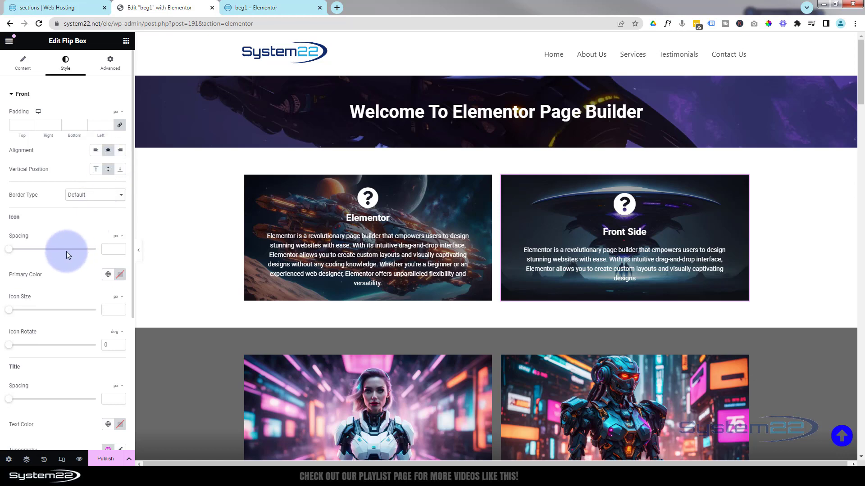
pyautogui.click(98, 199)
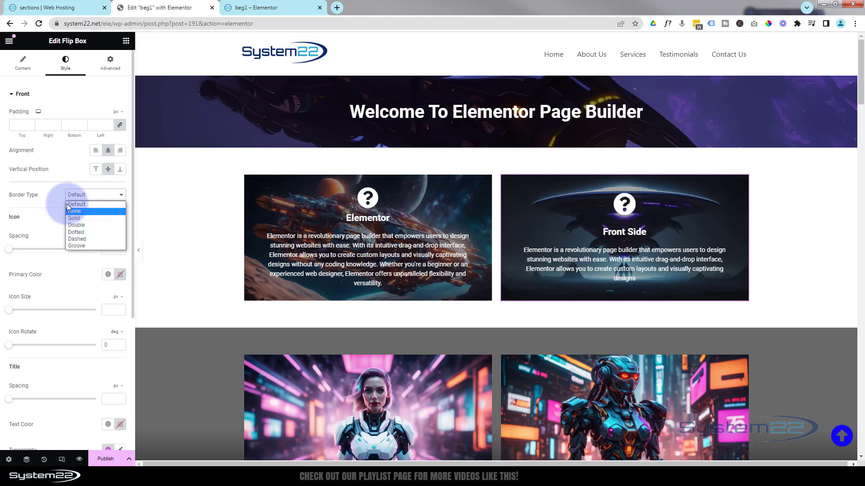
pyautogui.click(51, 195)
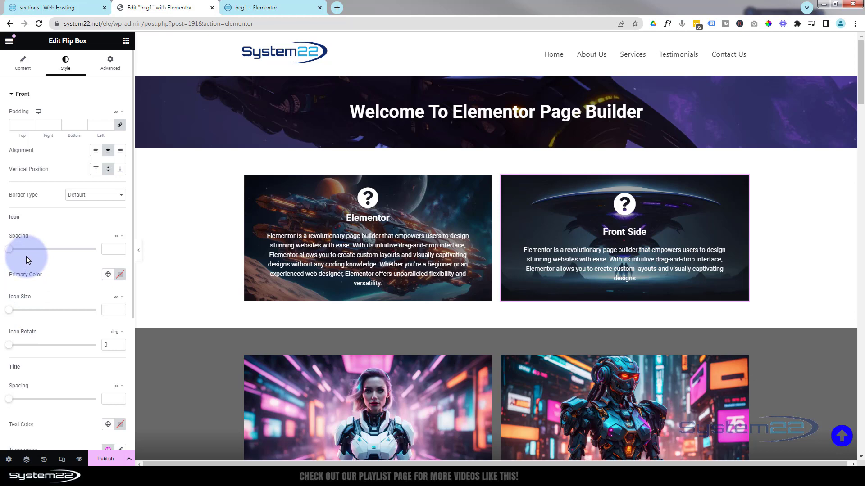
# Color the front icon magenta #FF00F3, leaving icon spacing at its default.
pyautogui.moveTo(9, 252)
pyautogui.mouseDown()
pyautogui.moveTo(43, 251)
pyautogui.moveTo(2, 255)
pyautogui.mouseUp()
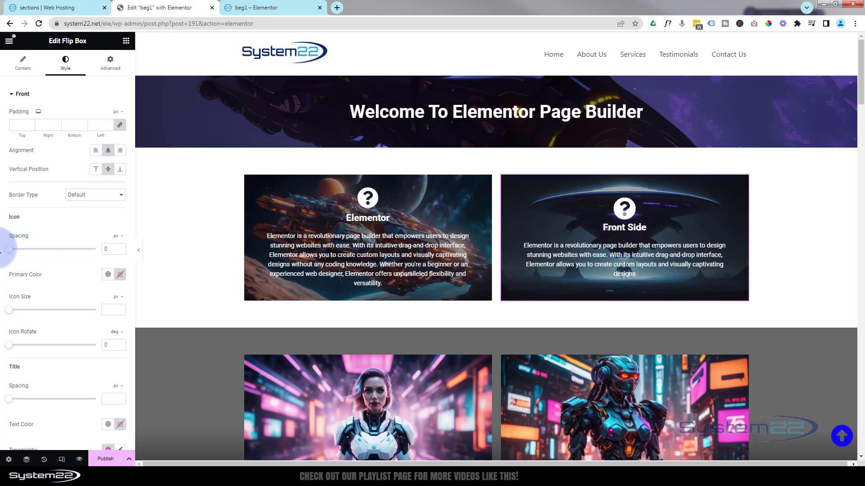
pyautogui.doubleClick(110, 249)
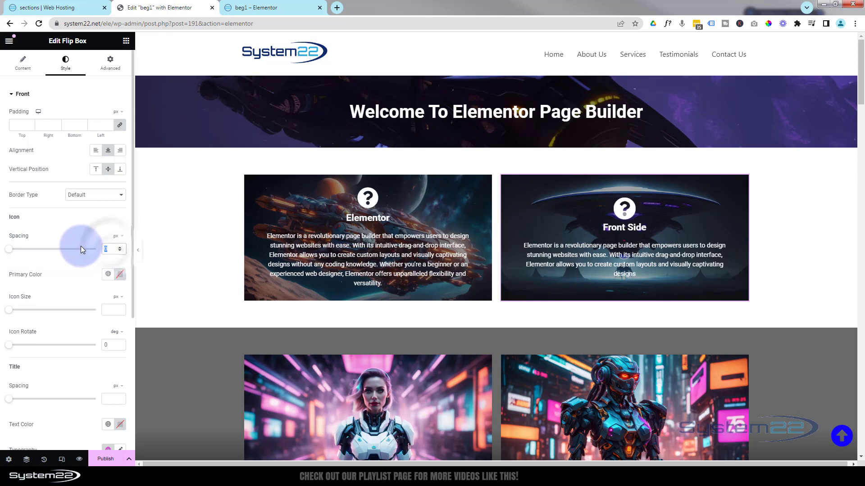
pyautogui.press('BackSpace')
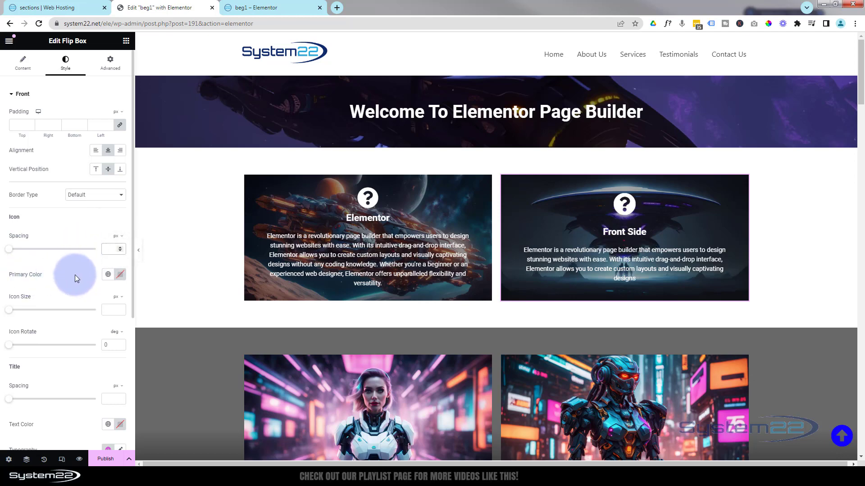
pyautogui.click(120, 275)
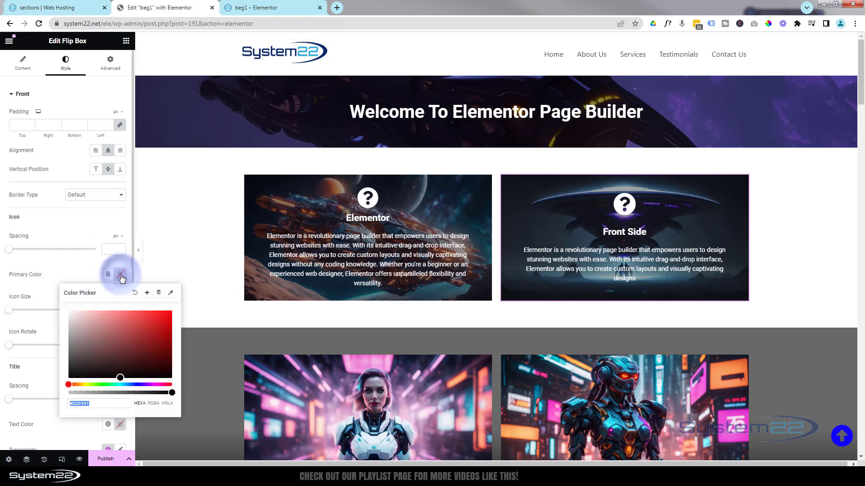
pyautogui.moveTo(134, 386); pyautogui.dragTo(181, 297)
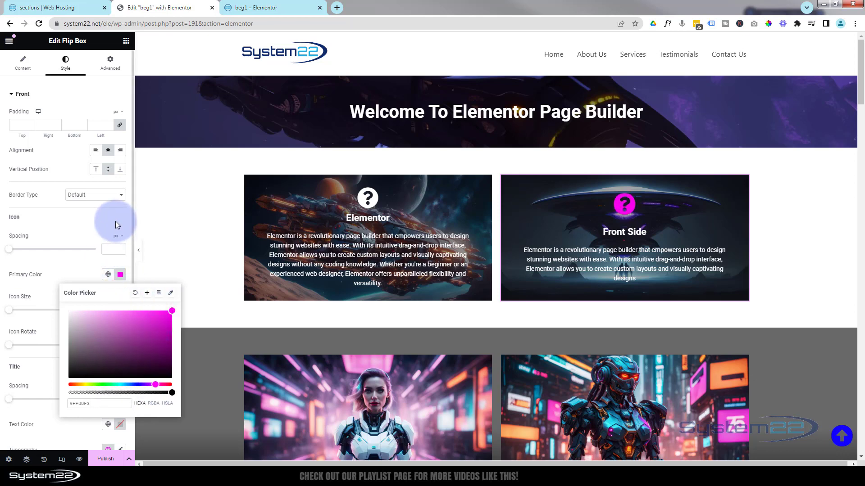
pyautogui.click(63, 259)
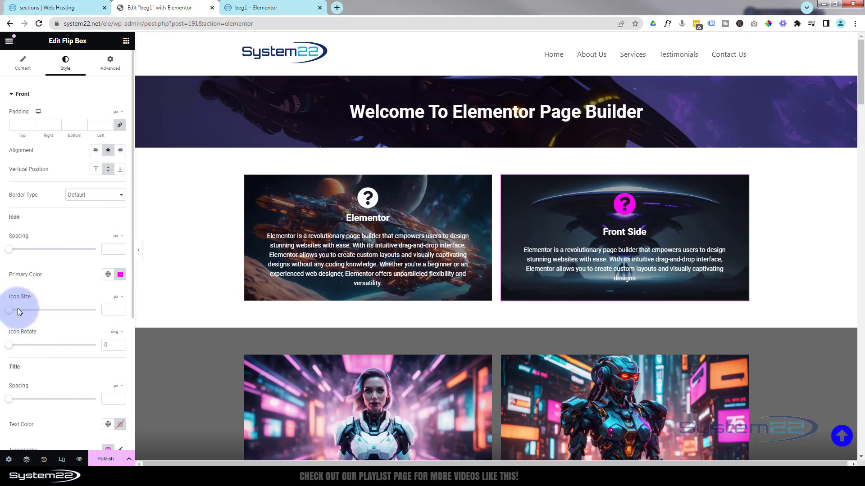
# Try icon size 30 and a rotation, then return the icon size to default.
pyautogui.moveTo(11, 315); pyautogui.dragTo(0, 315)
pyautogui.moveTo(118, 311); pyautogui.dragTo(95, 314)
pyautogui.write('30')
pyautogui.press('BackSpace')
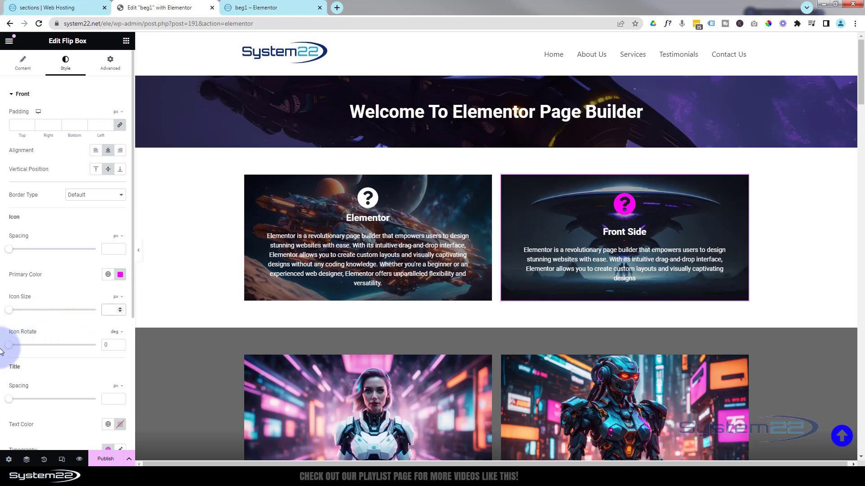
pyautogui.moveTo(1, 351)
pyautogui.mouseDown()
pyautogui.moveTo(39, 350)
pyautogui.moveTo(1, 349)
pyautogui.mouseUp()
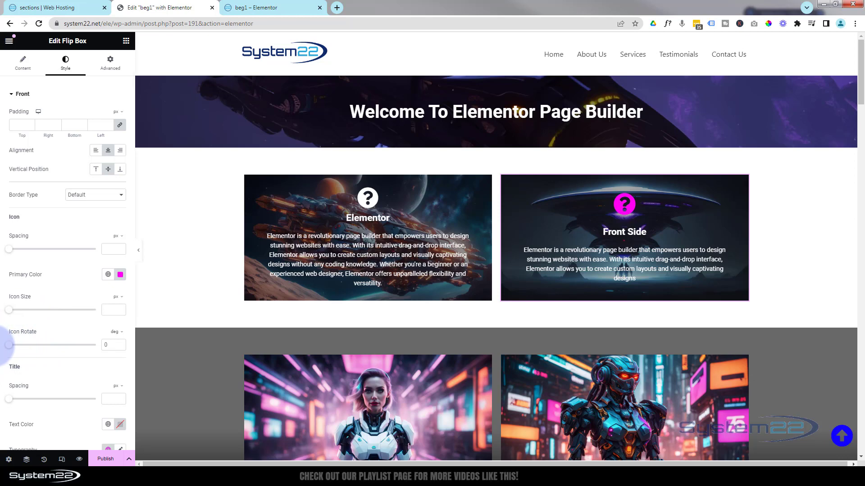
# Clear the front title's spacing value back to empty.
pyautogui.scroll(-2, 61, 326)
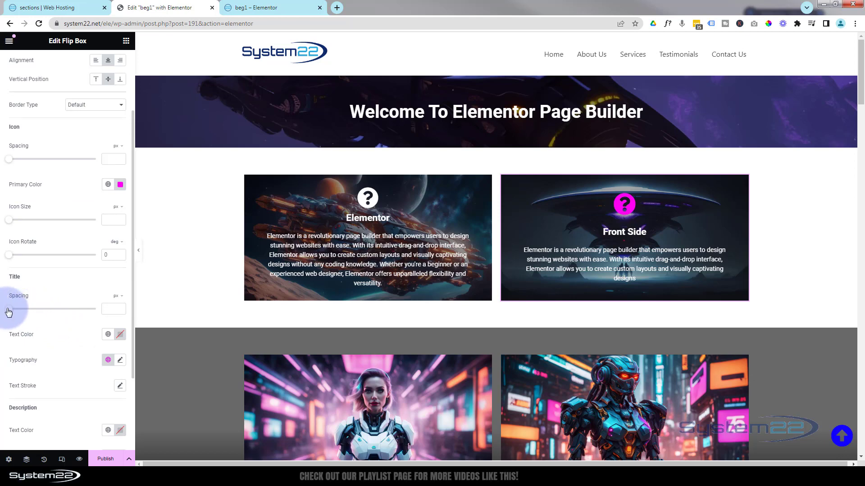
pyautogui.moveTo(8, 312)
pyautogui.mouseDown()
pyautogui.moveTo(65, 311)
pyautogui.moveTo(2, 309)
pyautogui.mouseUp()
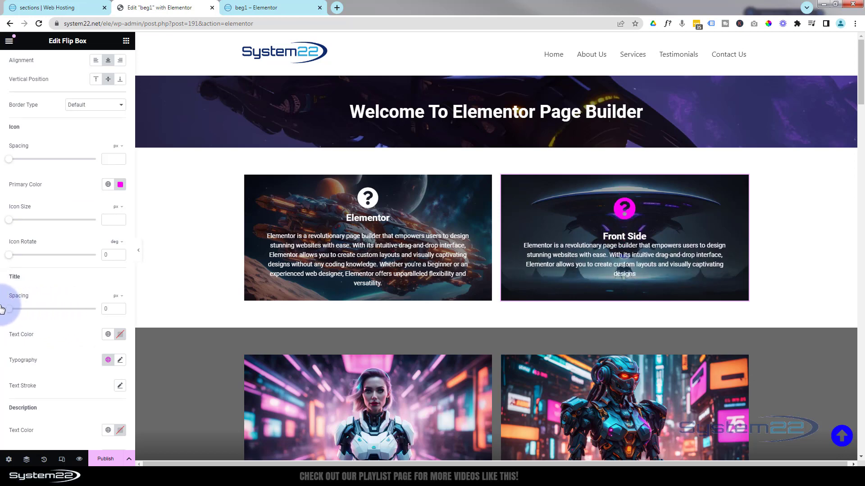
pyautogui.doubleClick(112, 309)
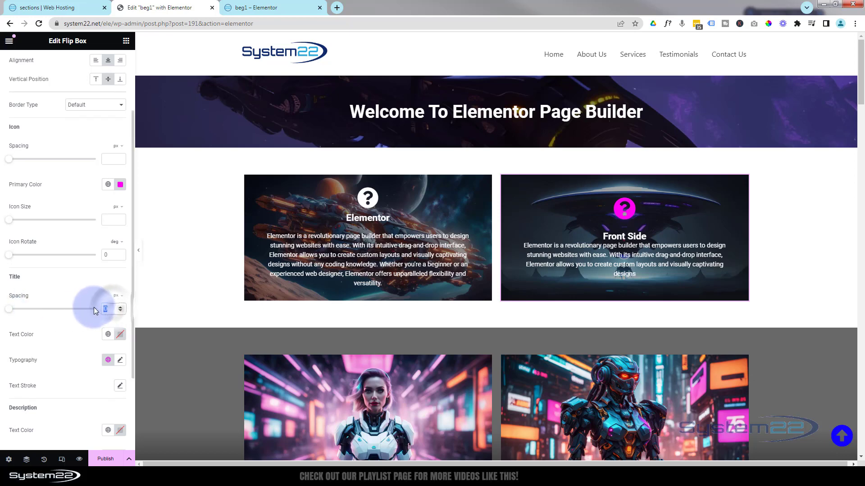
pyautogui.press('BackSpace')
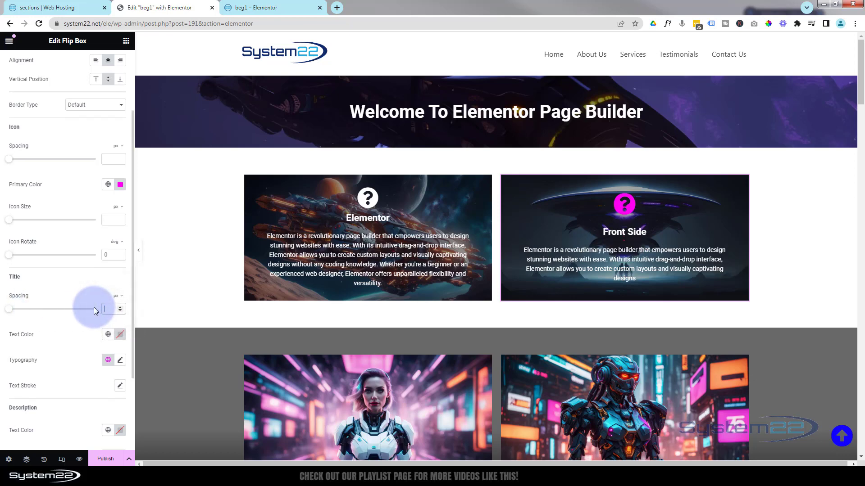
pyautogui.click(79, 344)
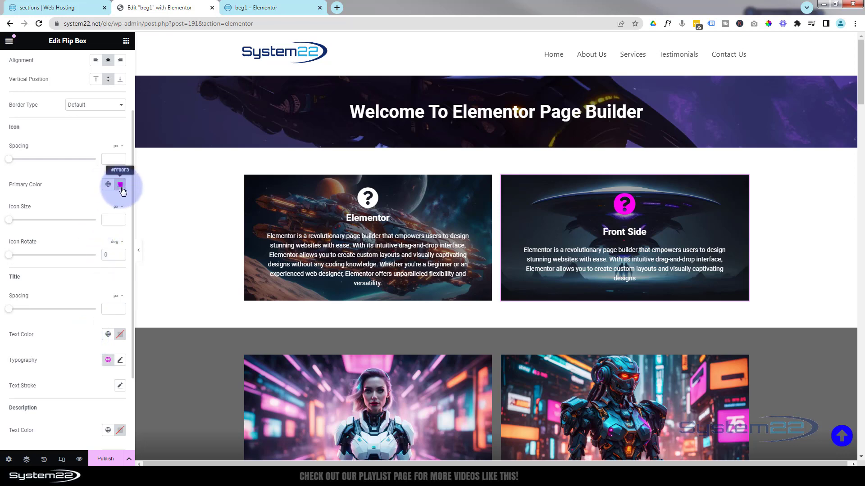
# Copy the icon's #FF00F3 hex code into the Title Text Color.
pyautogui.click(120, 185)
pyautogui.moveTo(106, 313); pyautogui.dragTo(68, 312)
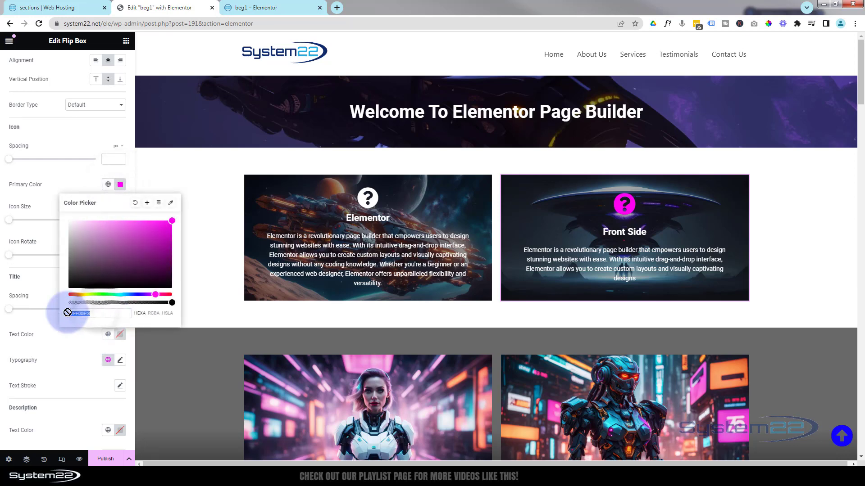
pyautogui.click(50, 292)
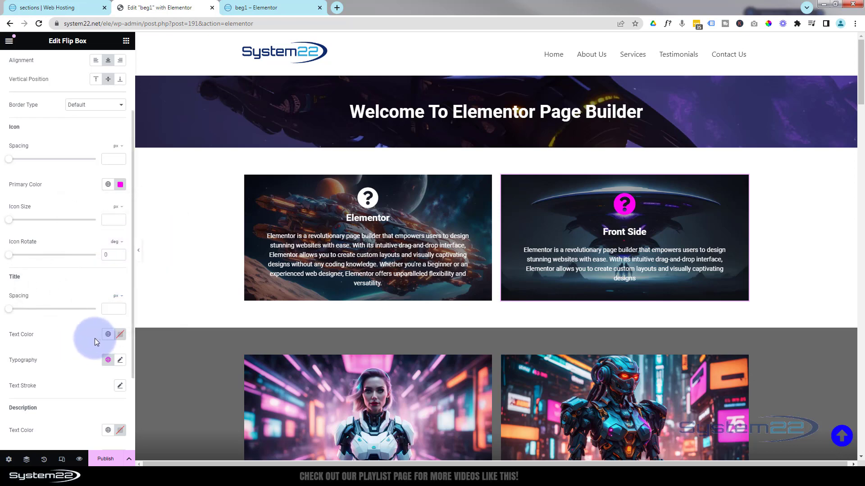
pyautogui.click(121, 335)
pyautogui.click(103, 316)
pyautogui.write('#FF00F3')
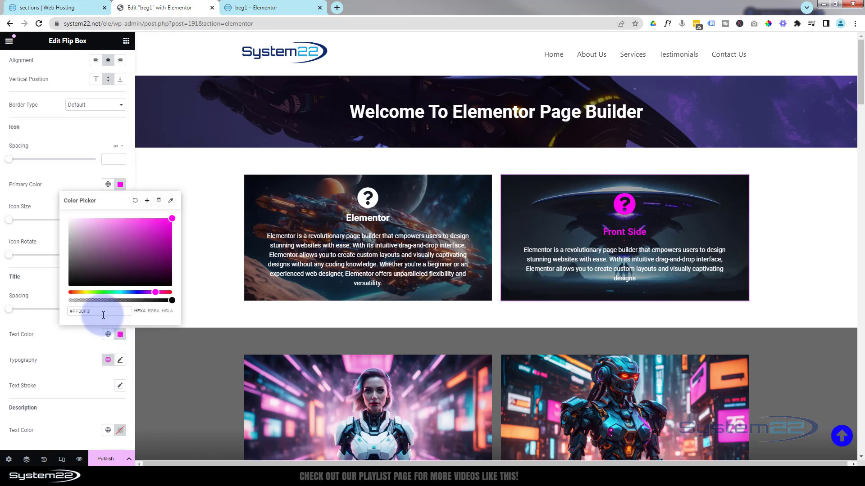
pyautogui.click(51, 336)
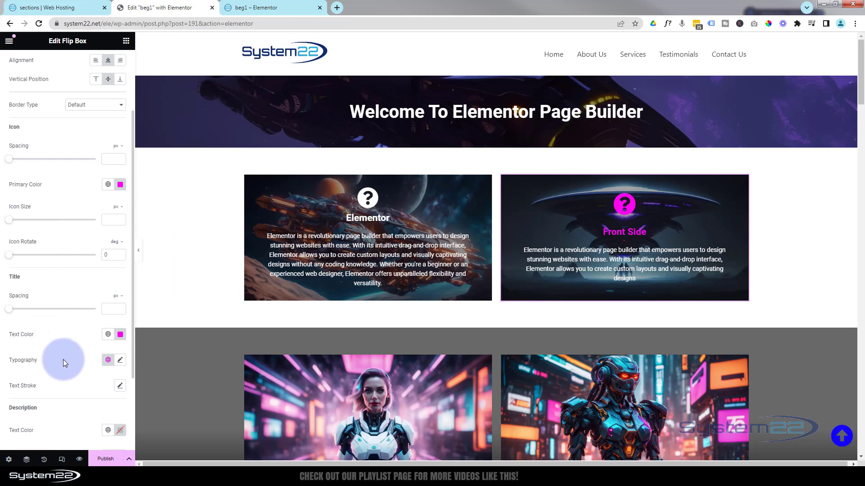
# Give the front title Bold weight, Uppercase transform and a 19 px line height.
pyautogui.click(120, 361)
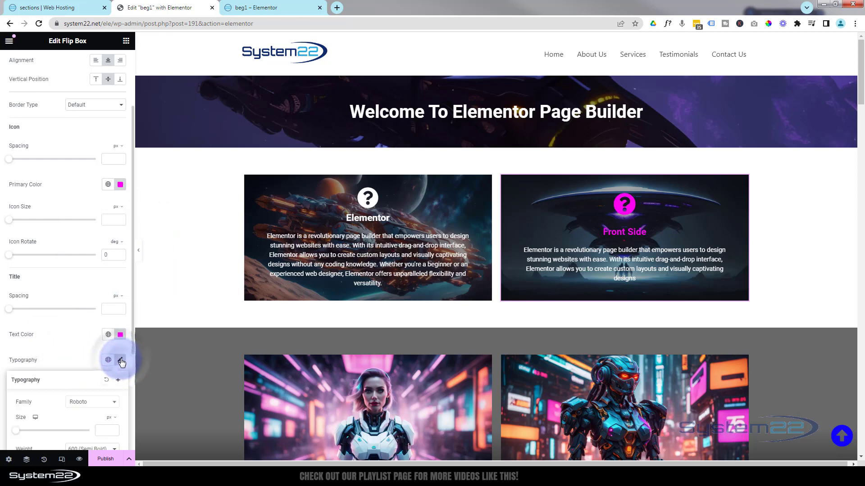
pyautogui.scroll(-3, 69, 334)
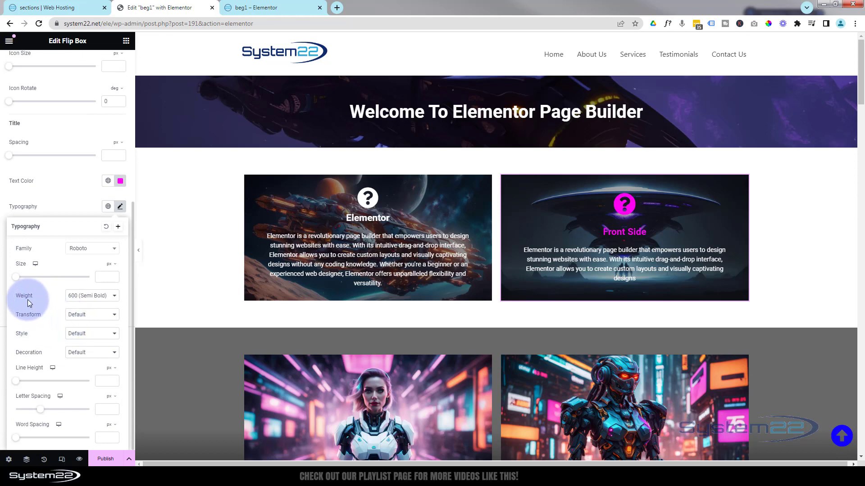
pyautogui.click(83, 296)
pyautogui.click(76, 306)
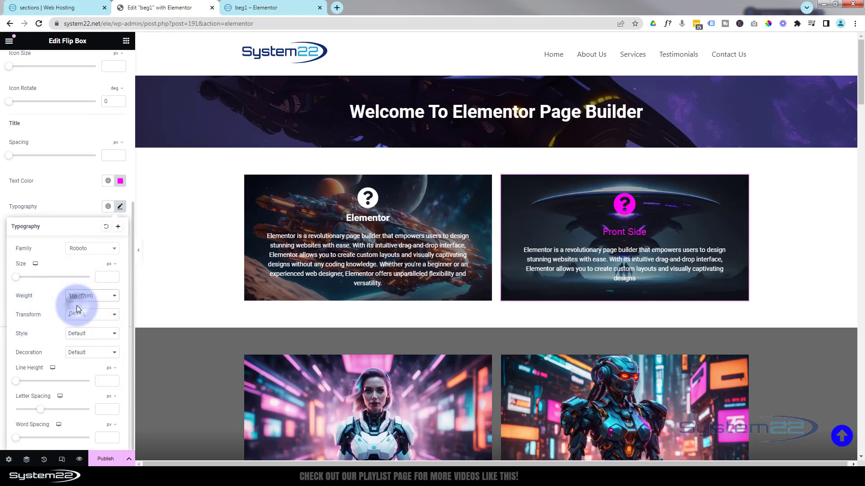
pyautogui.click(86, 297)
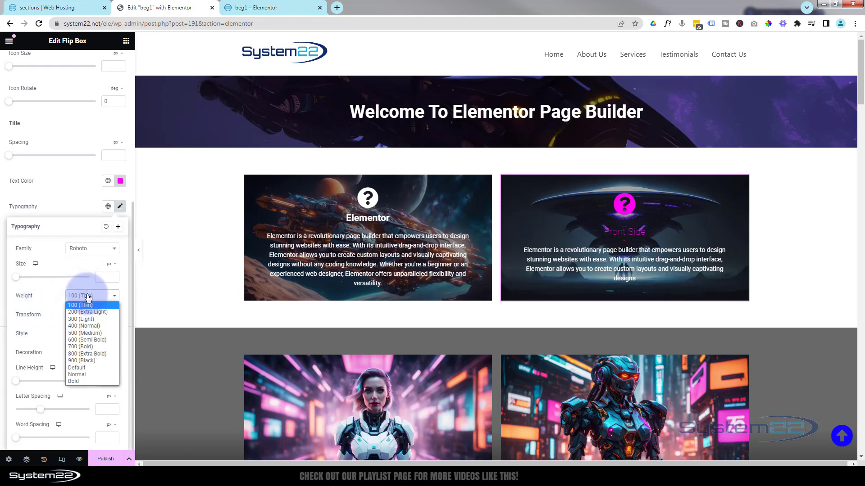
pyautogui.click(85, 380)
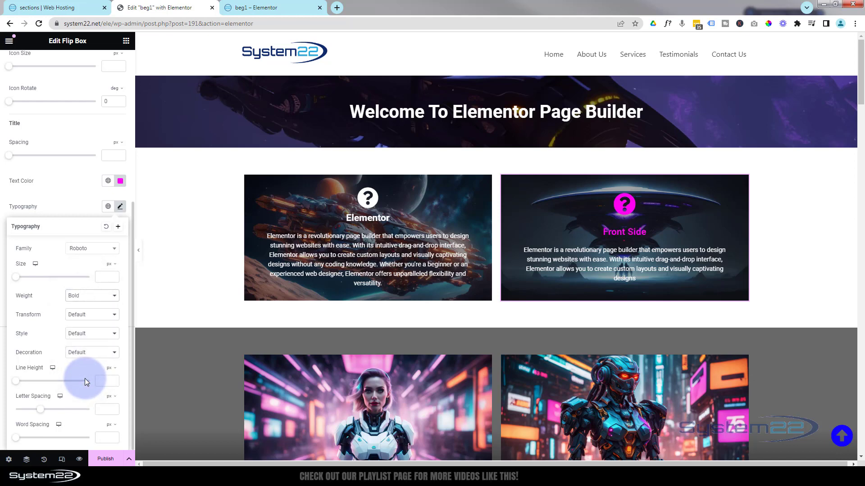
pyautogui.click(89, 317)
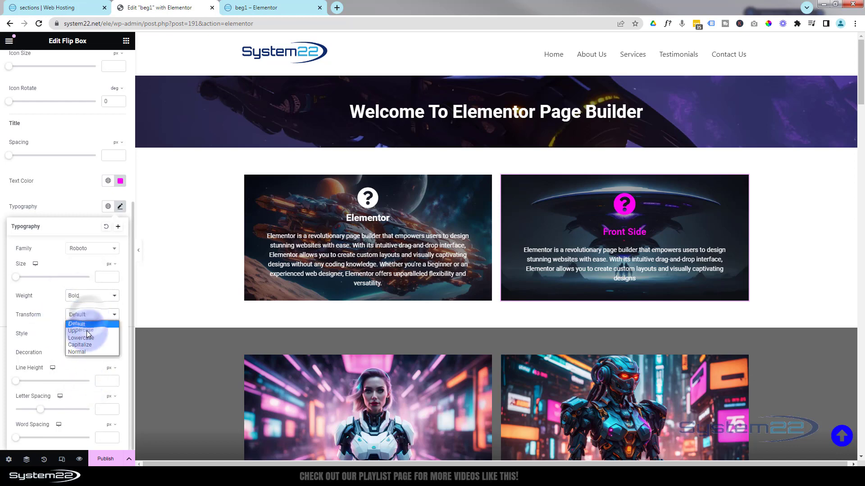
pyautogui.click(87, 333)
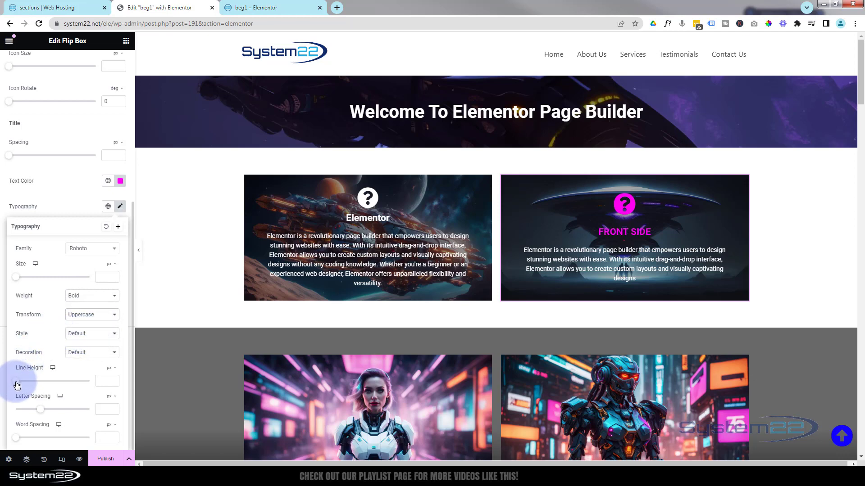
pyautogui.moveTo(17, 385)
pyautogui.mouseDown()
pyautogui.moveTo(54, 386)
pyautogui.moveTo(30, 389)
pyautogui.mouseUp()
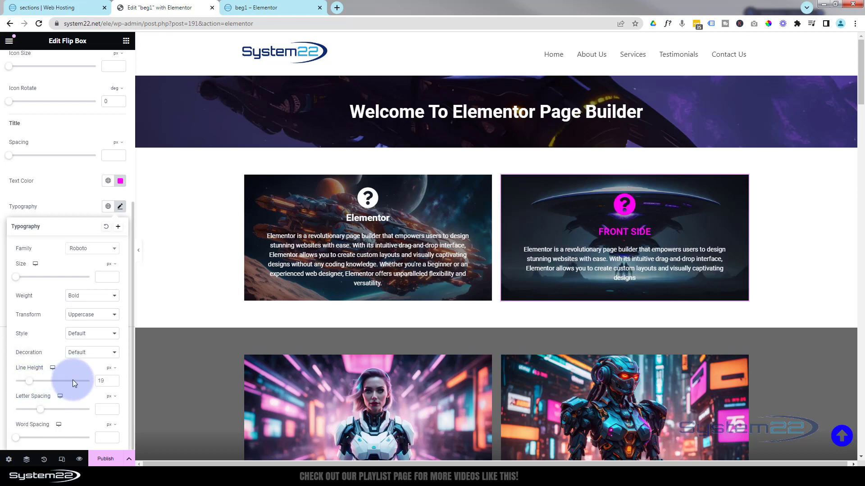
pyautogui.click(64, 211)
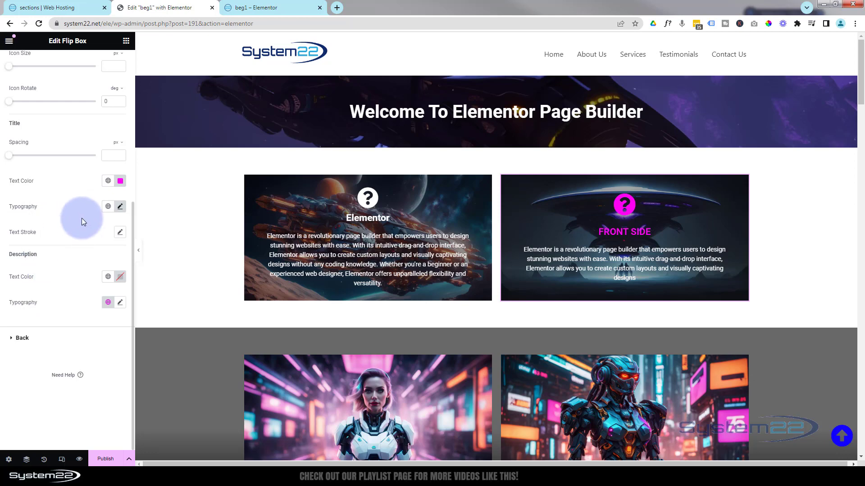
# Look through the Back side style settings, then show the Advanced settings.
pyautogui.click(19, 338)
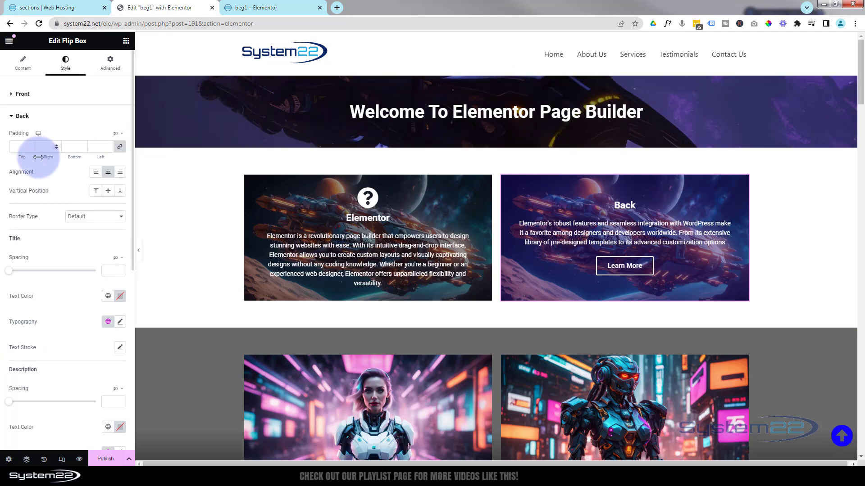
pyautogui.scroll(-6, 64, 186)
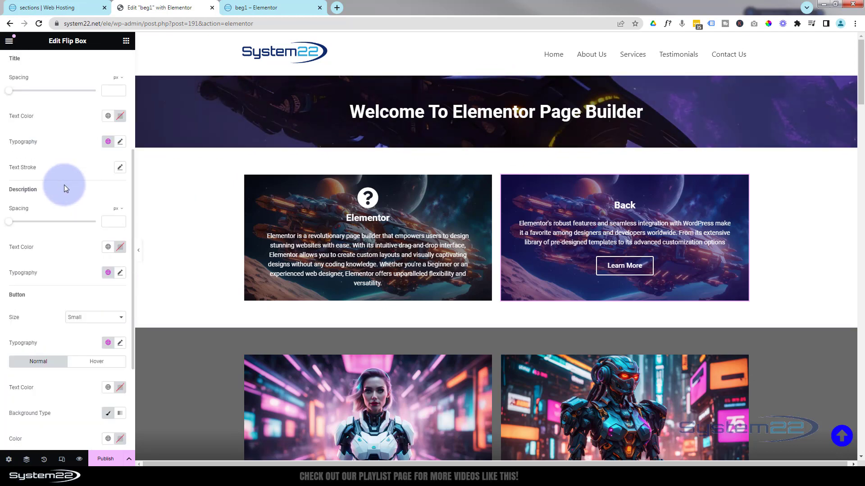
pyautogui.scroll(6, 64, 188)
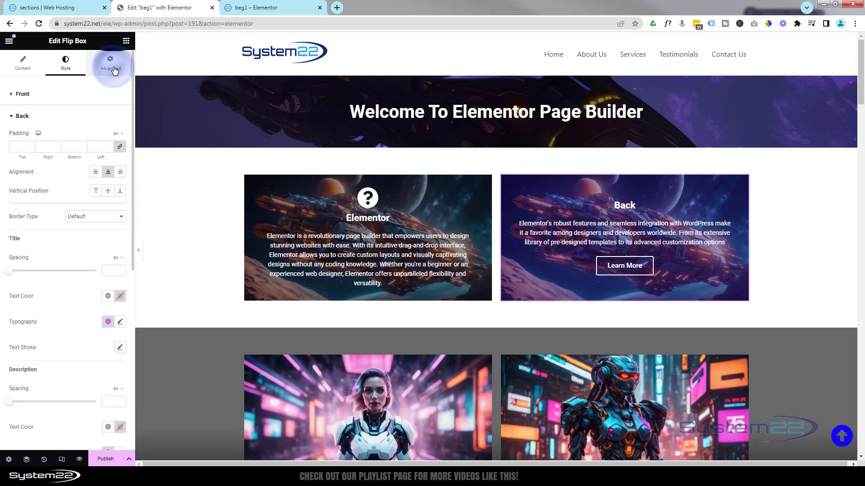
pyautogui.click(110, 64)
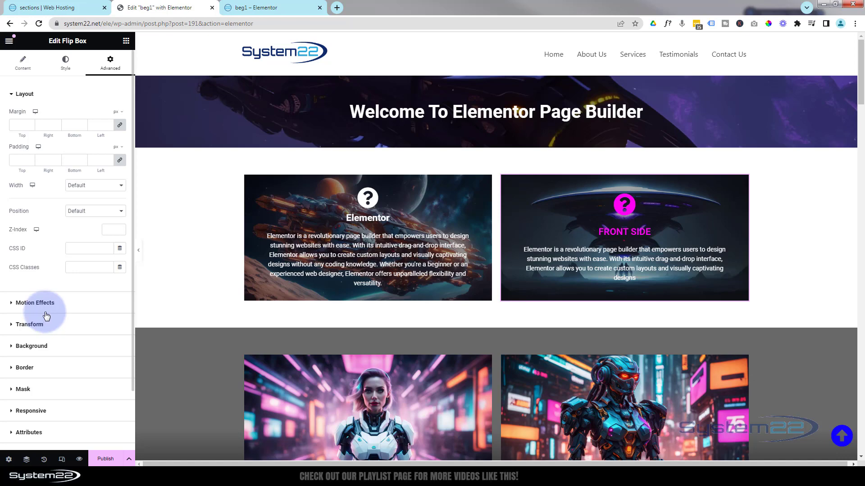
# Save the page as a draft and preview it, with the second box flipping to its back.
pyautogui.click(127, 459)
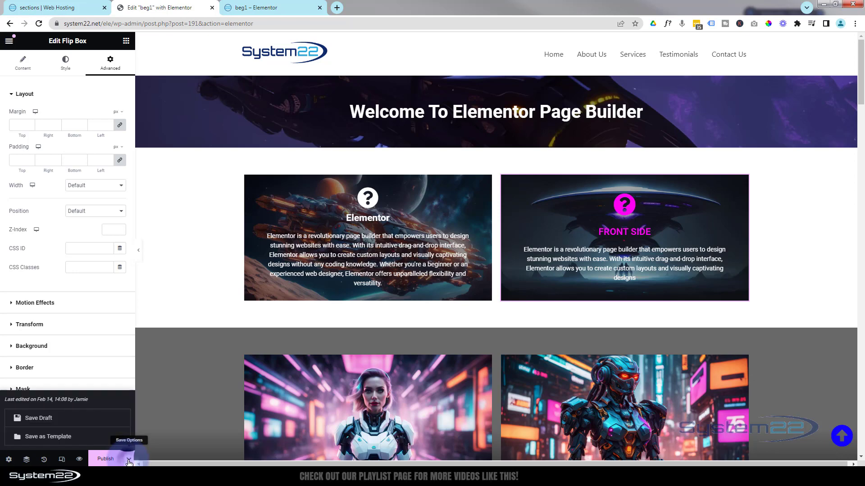
pyautogui.click(50, 421)
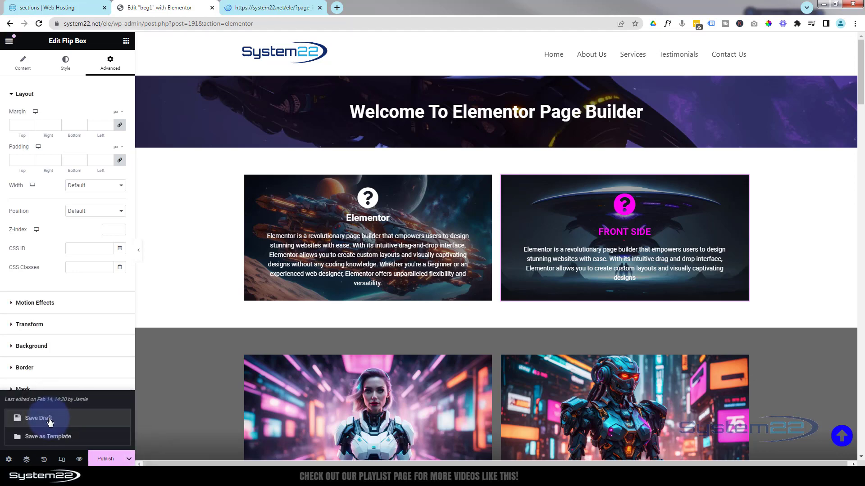
pyautogui.click(79, 460)
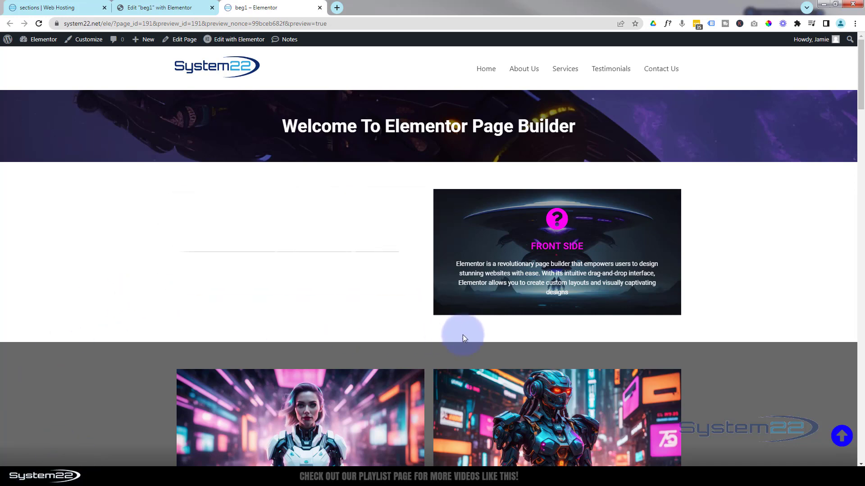
pyautogui.moveTo(515, 282)
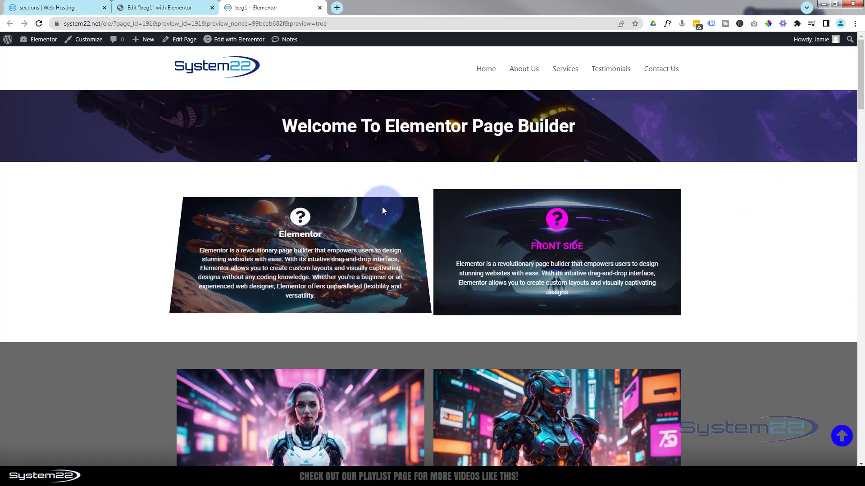
pyautogui.moveTo(377, 210)
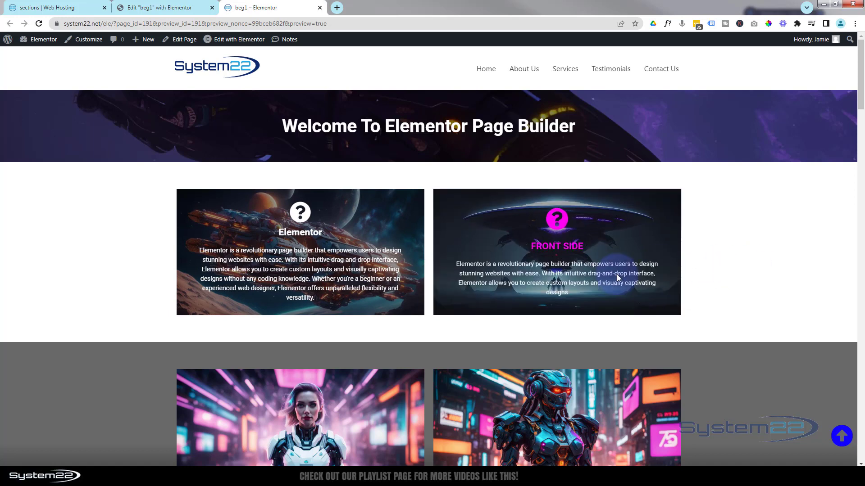
pyautogui.moveTo(580, 277)
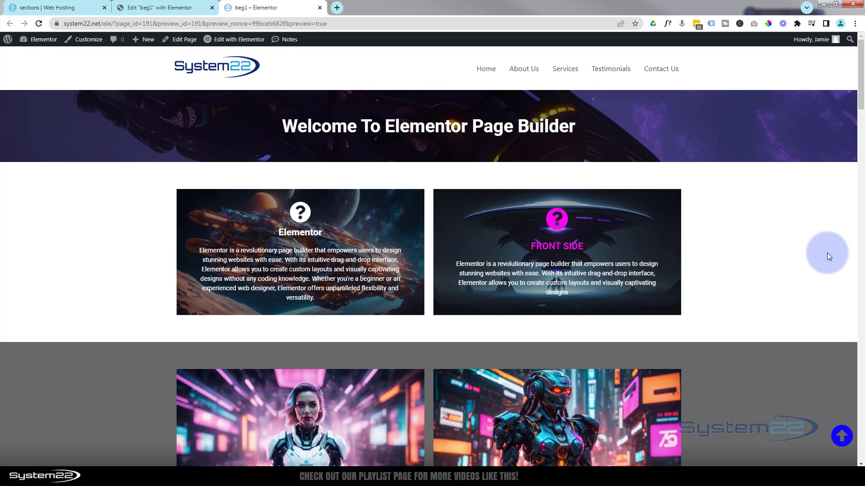
pyautogui.moveTo(607, 278)
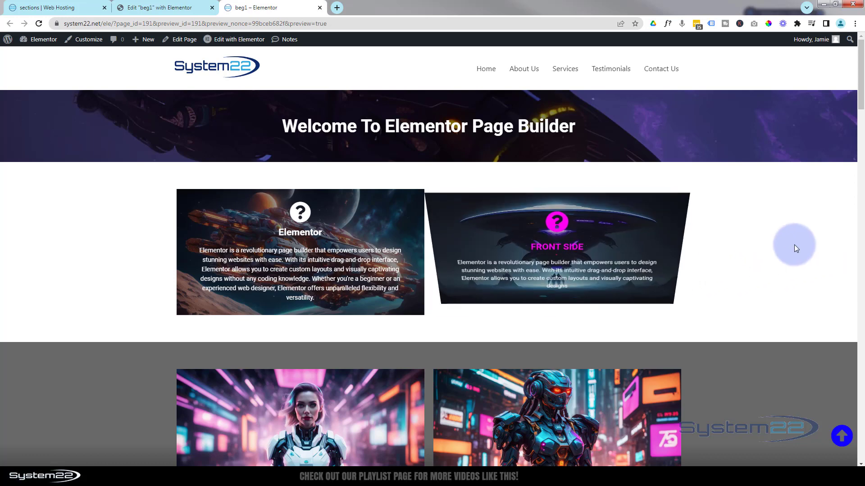